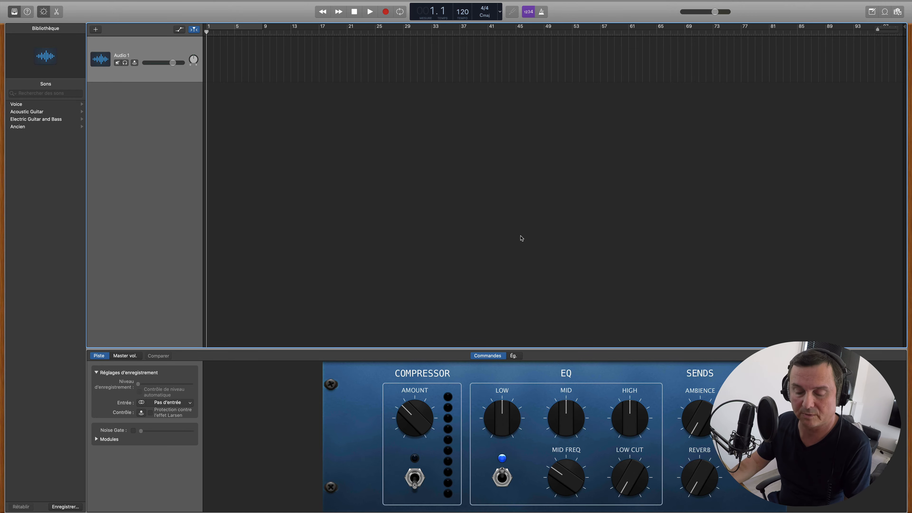
# Import A_Quiet_Thought from the Youtube Libre de droits folder onto the audio track at bar 1 of the GarageBand project.
pyautogui.hotkey('ctrl', 'Left')
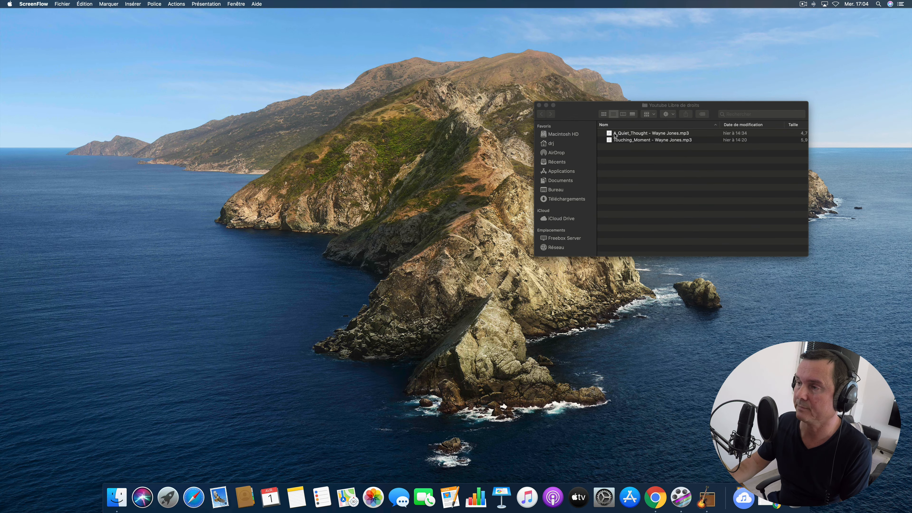
pyautogui.moveTo(614, 135); pyautogui.dragTo(248, 43)
pyautogui.hotkey('ctrl', 'Right')
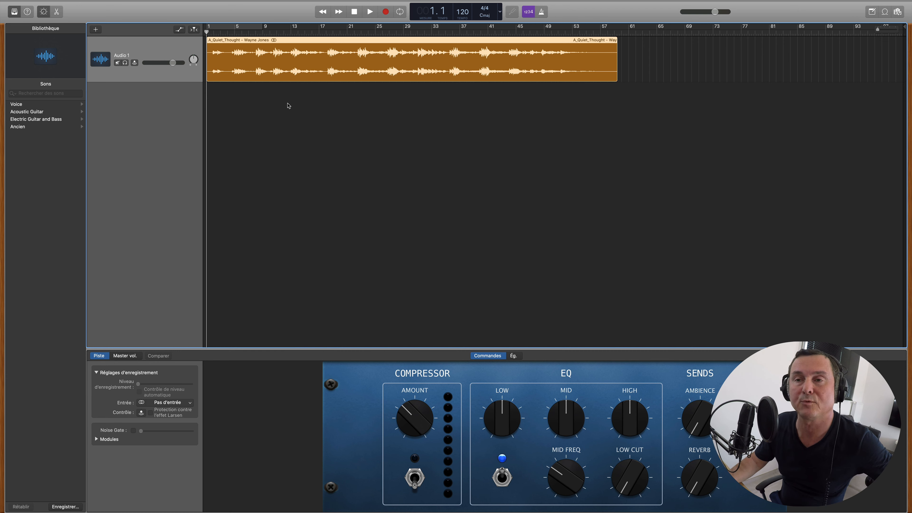
# Listen to the imported music almost to its end and return the playhead to the start.
pyautogui.press('space')
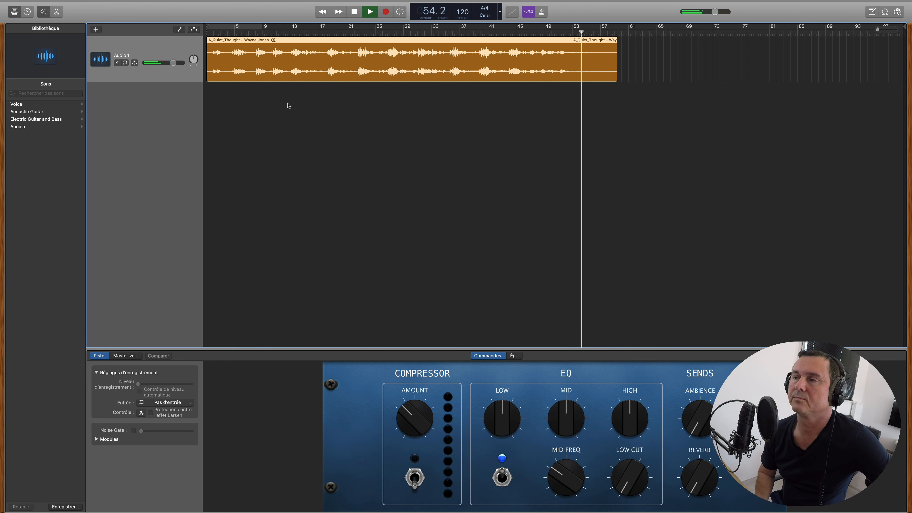
pyautogui.press('space')
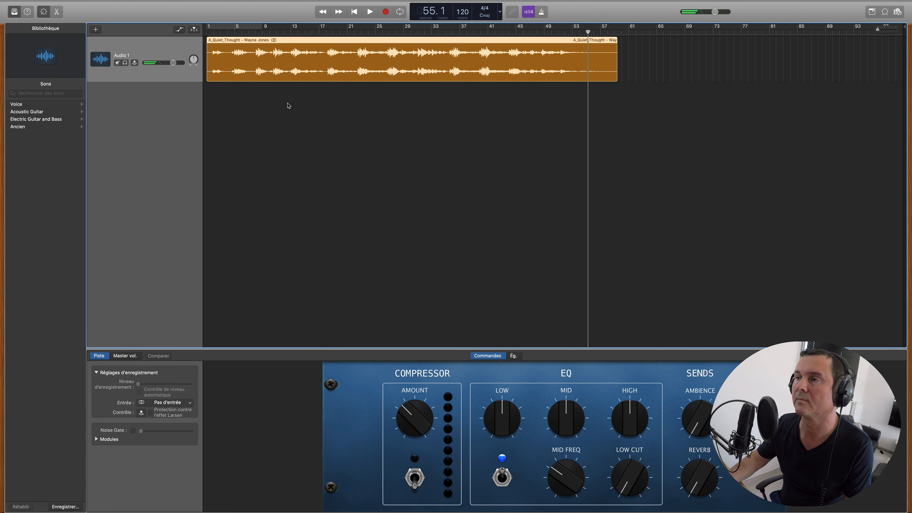
pyautogui.moveTo(219, 34); pyautogui.dragTo(201, 34)
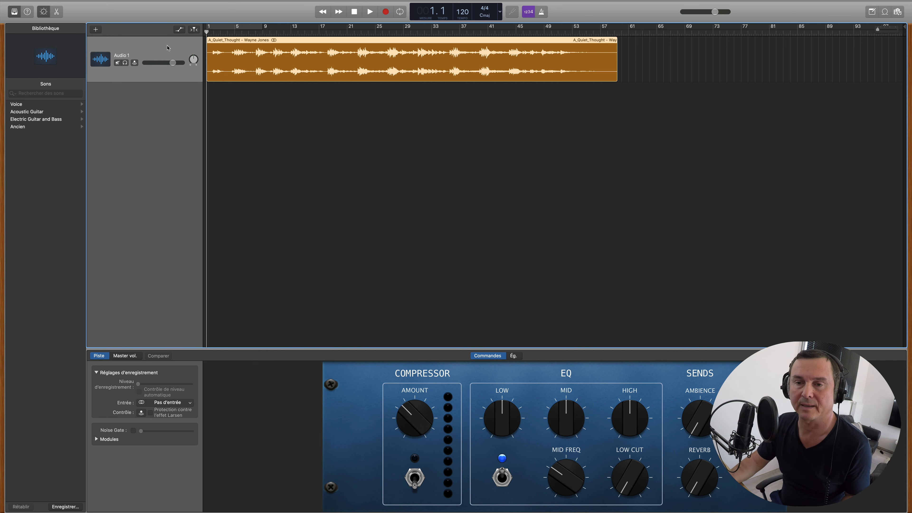
# Duplicate the audio track with its region below the original and delete the region on the copy.
pyautogui.press('alt')
pyautogui.moveTo(161, 48); pyautogui.dragTo(158, 100)
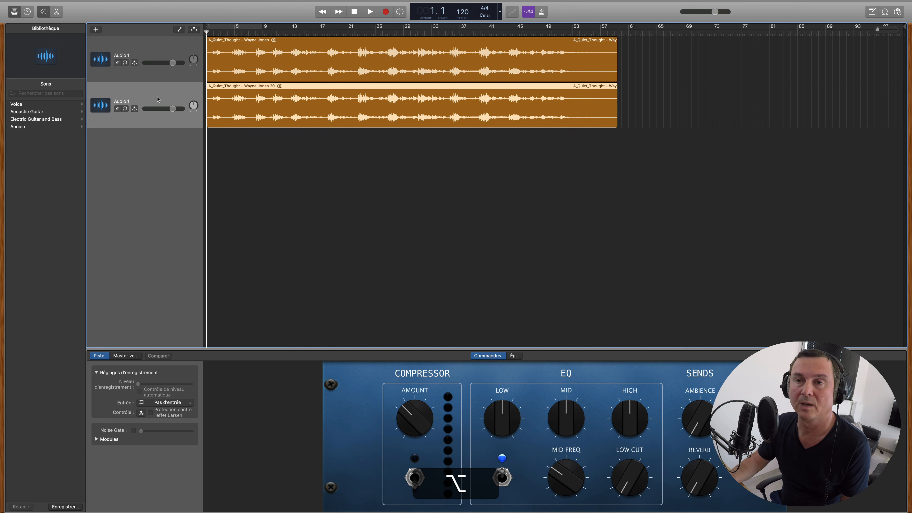
pyautogui.click(163, 49)
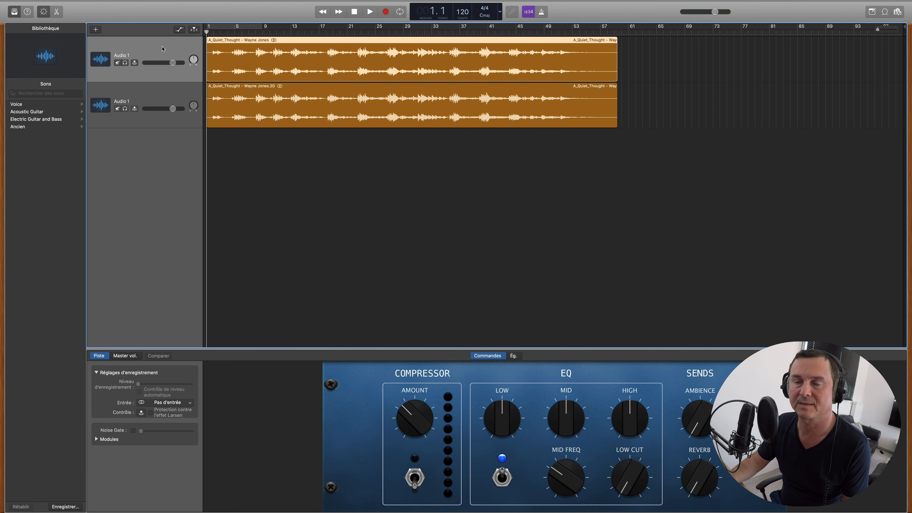
pyautogui.click(170, 96)
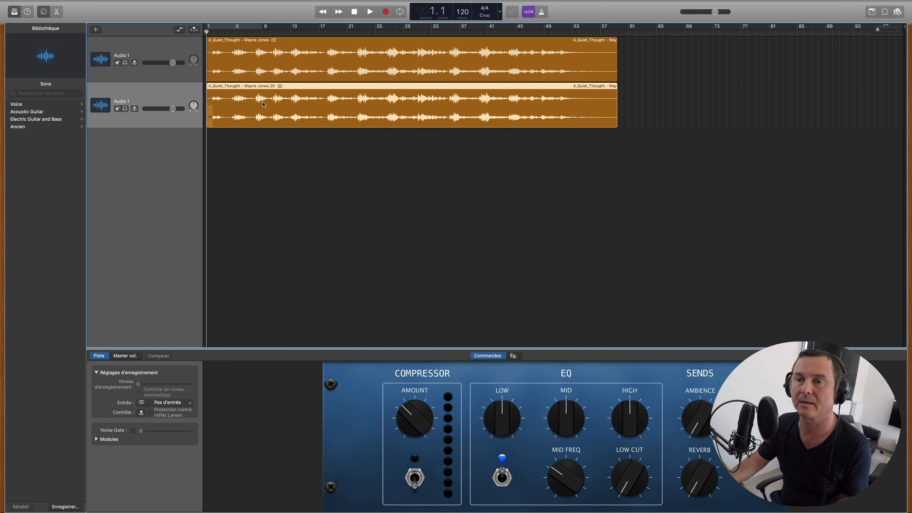
pyautogui.press('Delete')
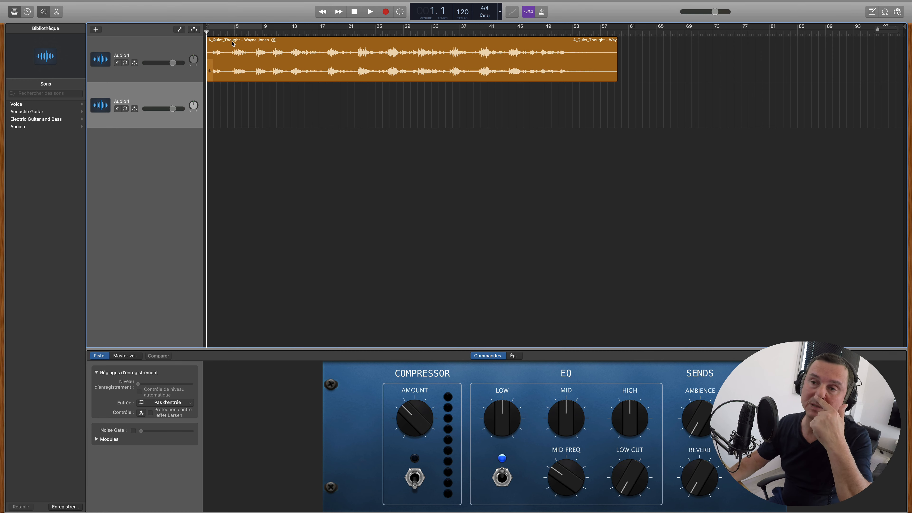
# Split the music region on the first track at bar 4, beat 2.
pyautogui.click(231, 32)
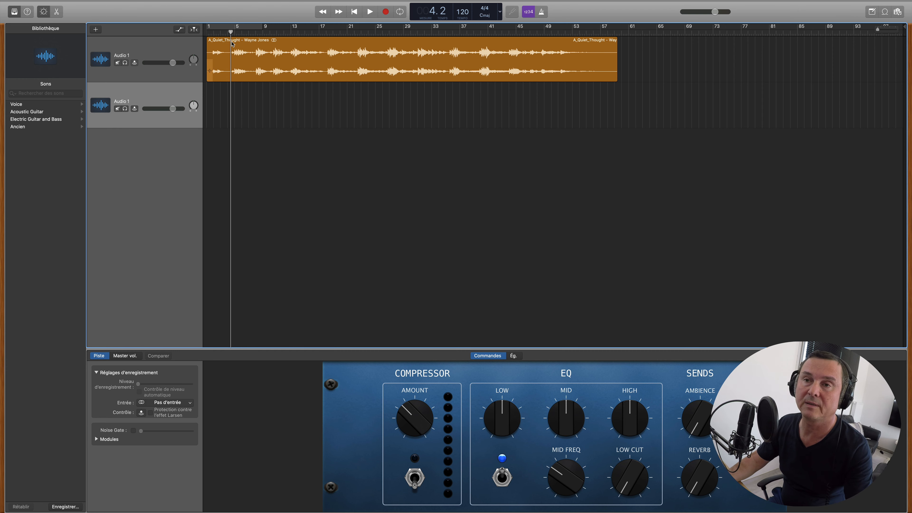
pyautogui.click(237, 59)
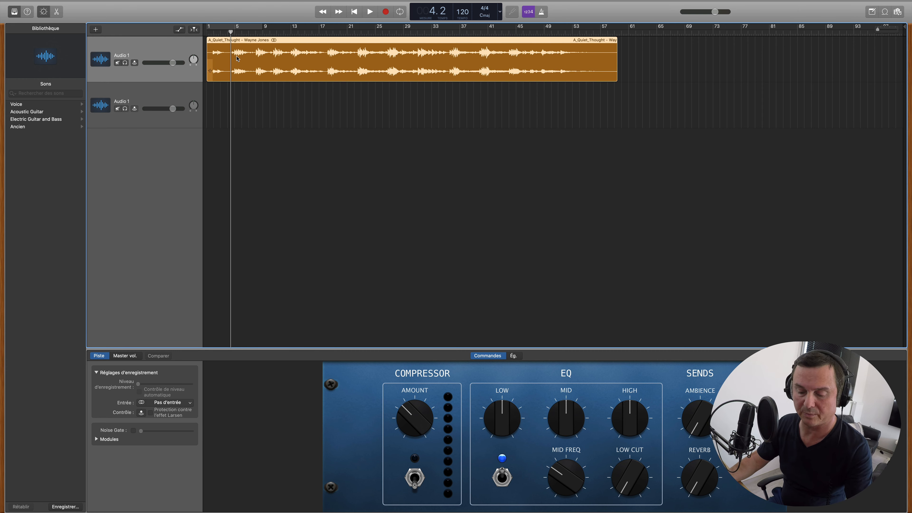
pyautogui.press('super+t')
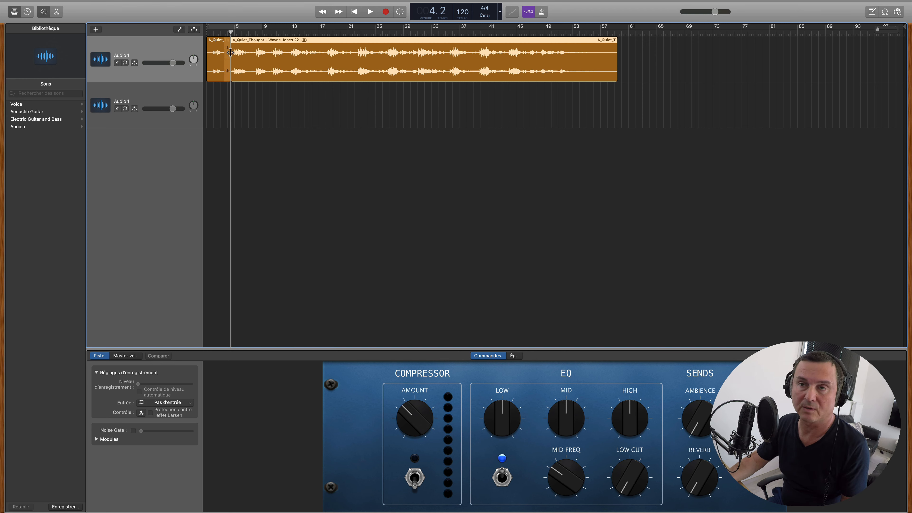
# Split the short opening segment on the first track at bar 1, beat 3 to separate the initial silence.
pyautogui.click(211, 32)
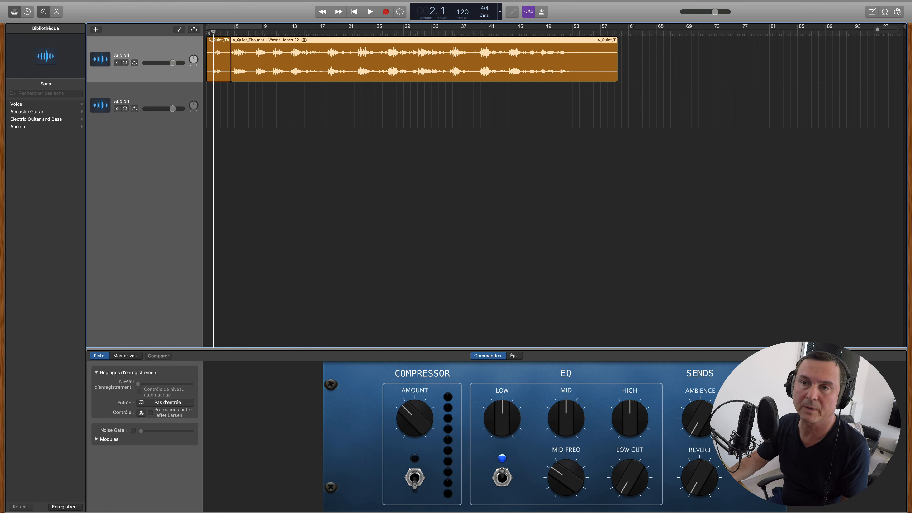
pyautogui.click(213, 49)
pyautogui.click(216, 51)
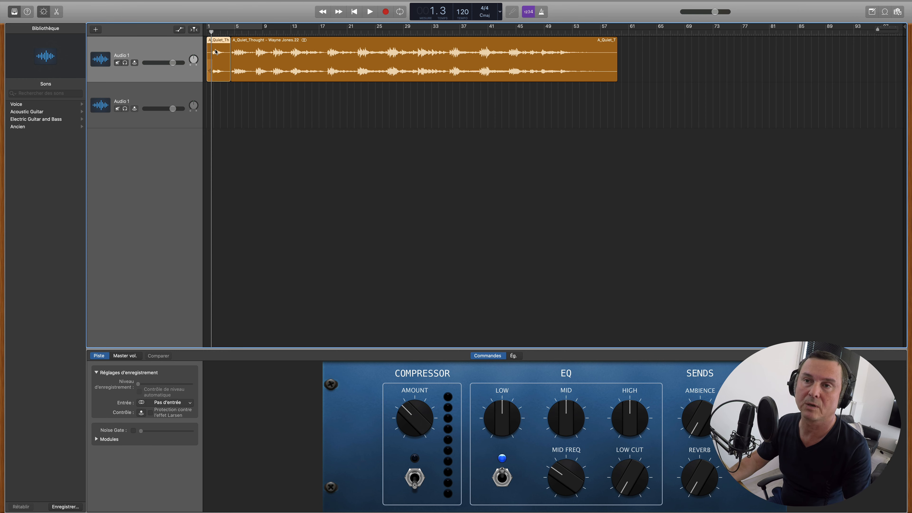
pyautogui.press('super+t')
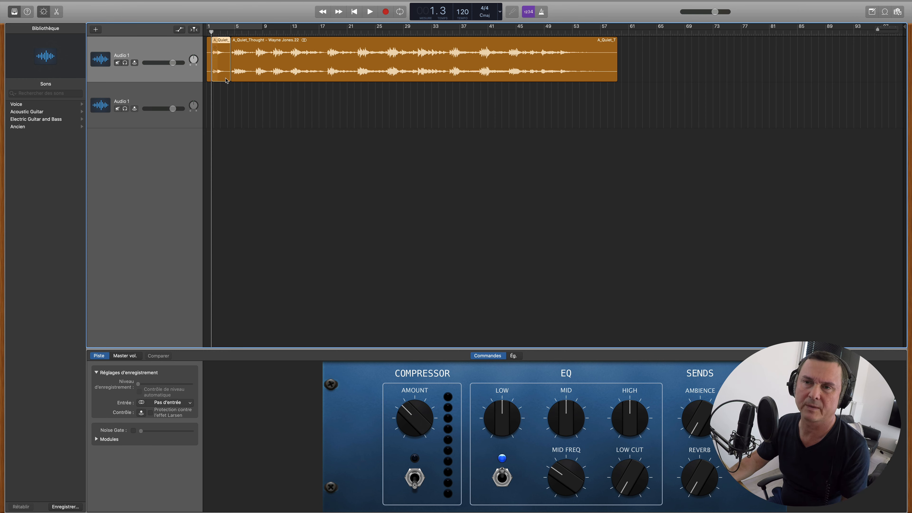
pyautogui.click(244, 89)
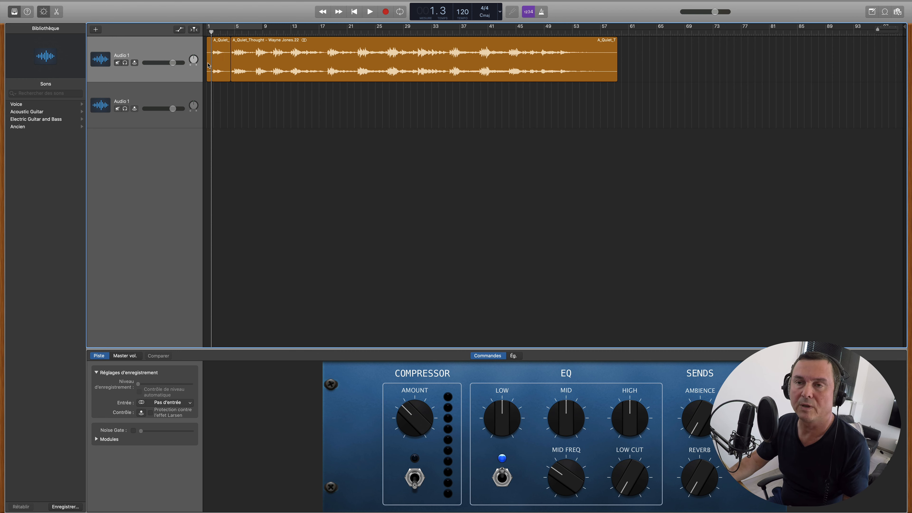
pyautogui.moveTo(225, 42); pyautogui.dragTo(233, 43)
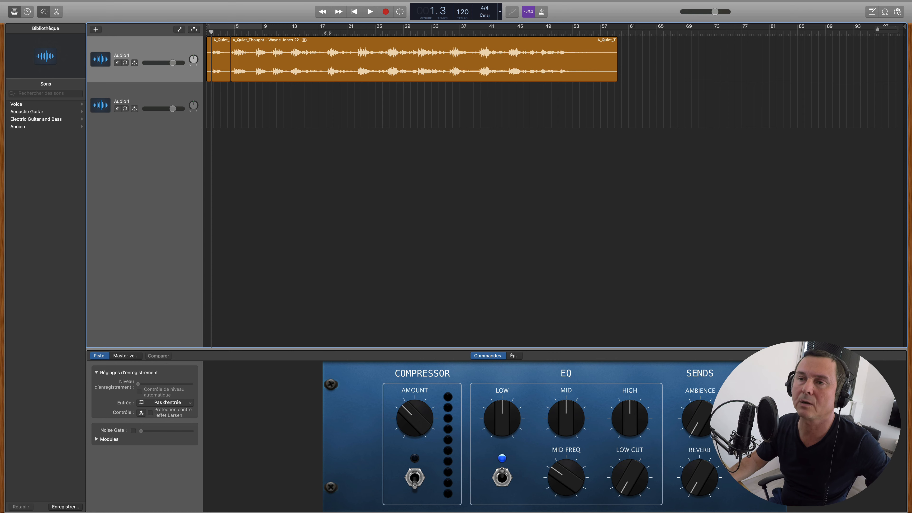
# Split the long remaining region on the first track at bar 18.
pyautogui.click(327, 33)
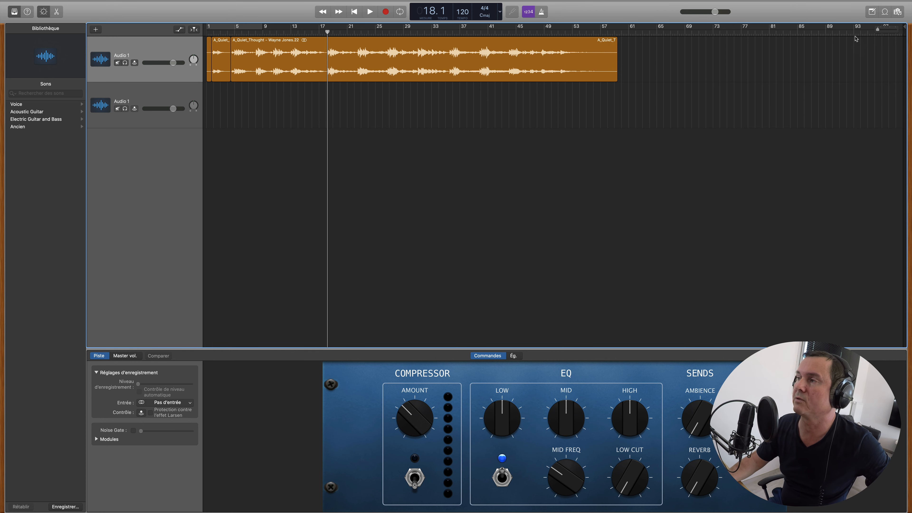
pyautogui.moveTo(877, 30); pyautogui.dragTo(881, 30)
pyautogui.hscroll(-5, 788, 95)
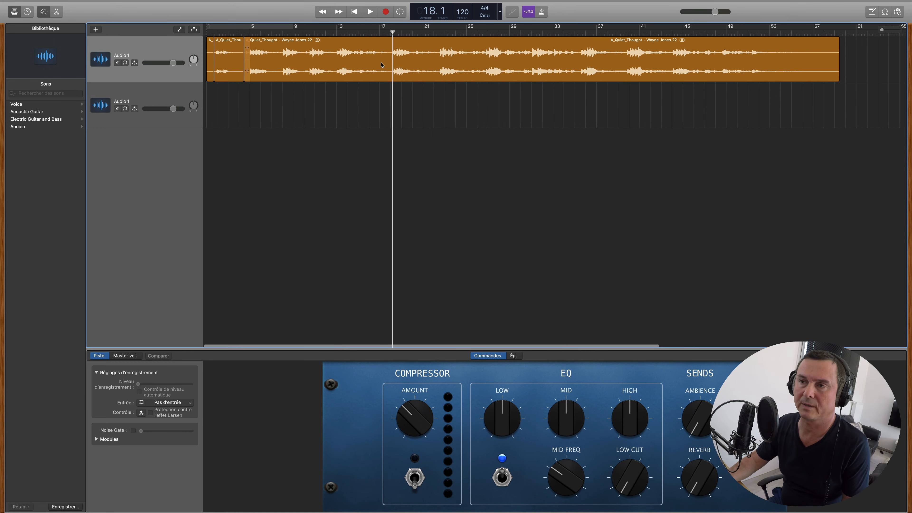
pyautogui.click(402, 64)
pyautogui.press('super+t')
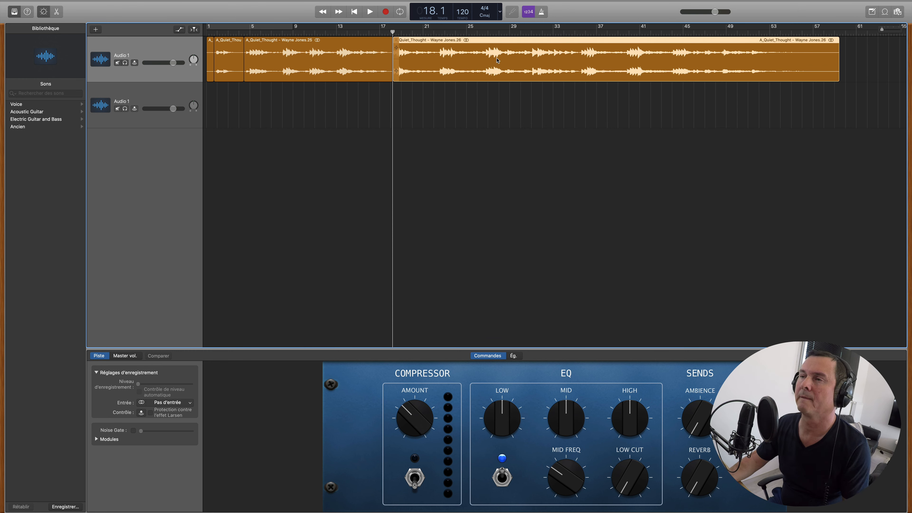
# Split the last region on the first track at bar 35, beat 3 and clear the selection.
pyautogui.click(581, 32)
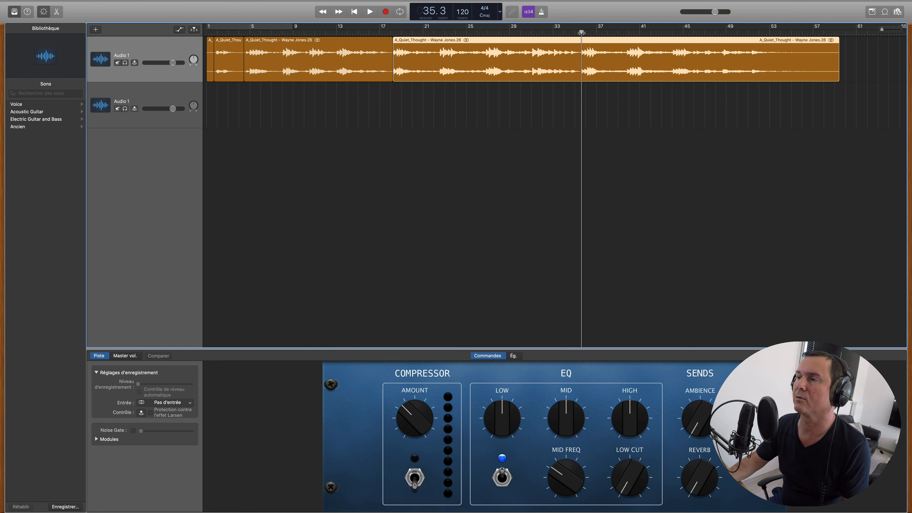
pyautogui.press('super+t')
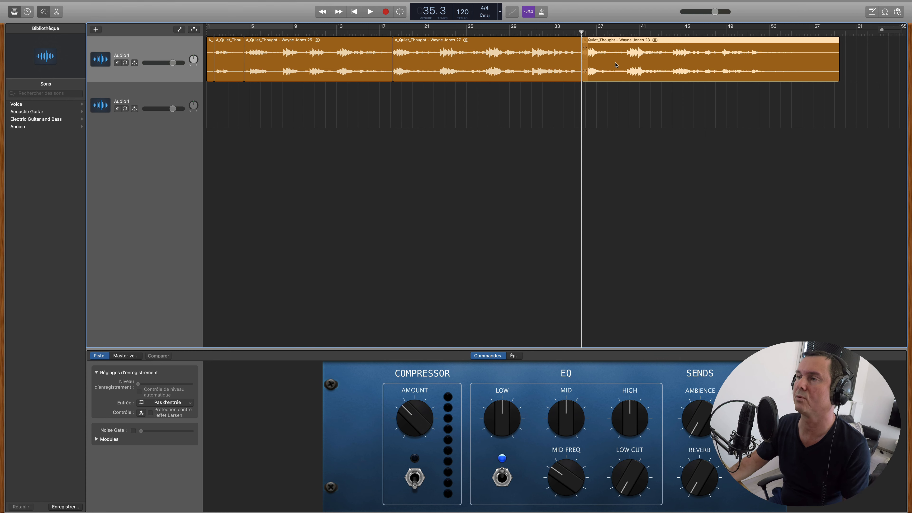
pyautogui.click(389, 136)
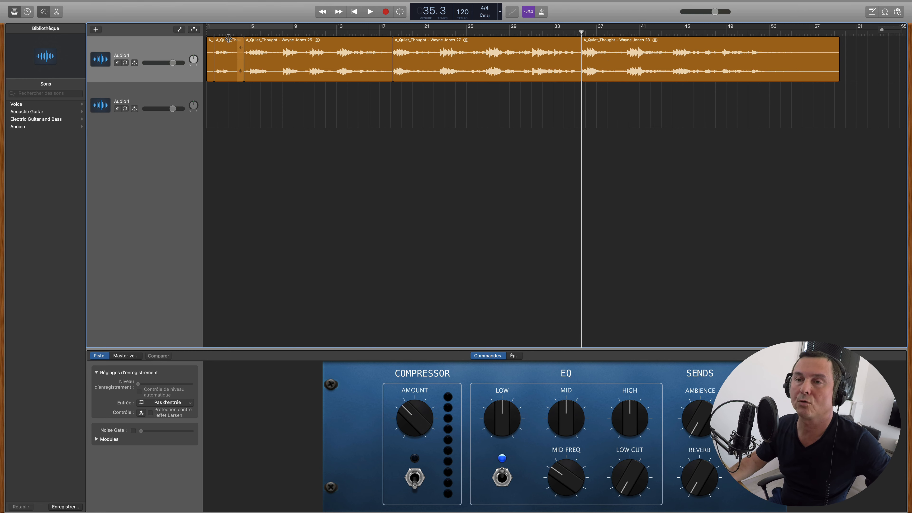
pyautogui.moveTo(239, 53); pyautogui.dragTo(248, 53)
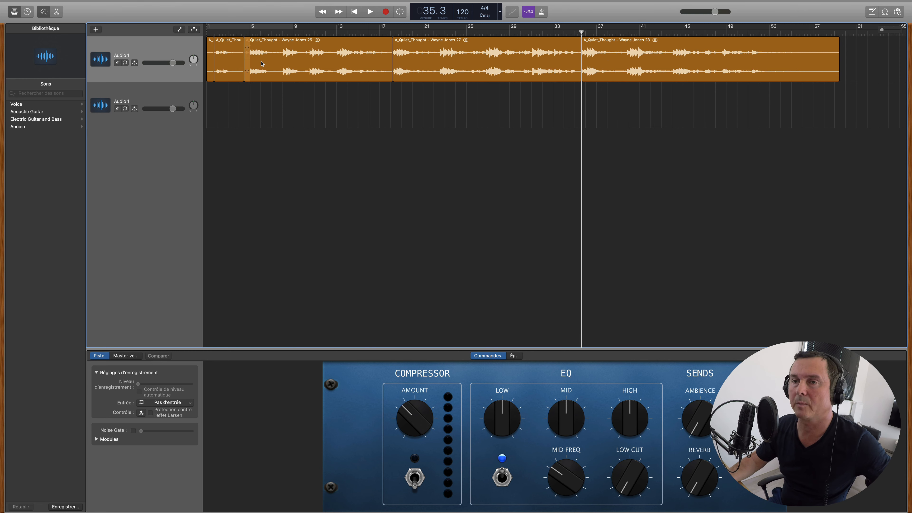
pyautogui.press('super+z')
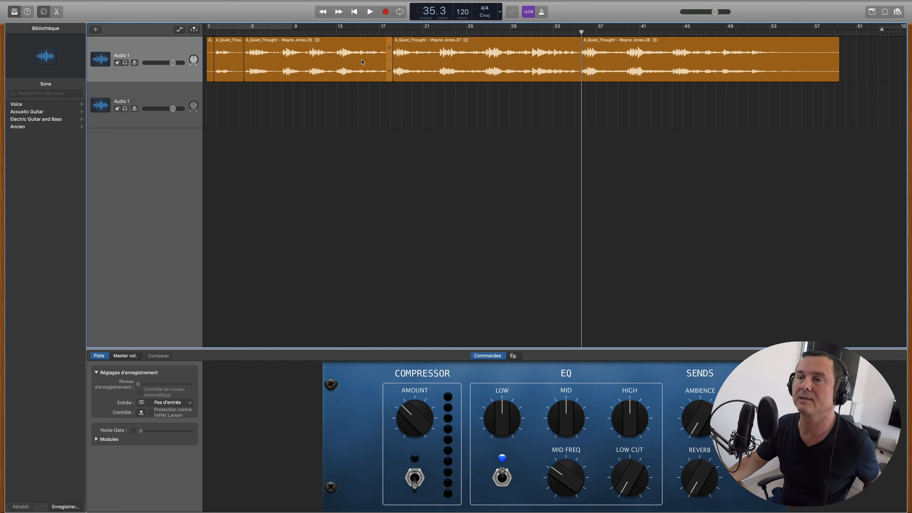
pyautogui.hscroll(1, 377, 69)
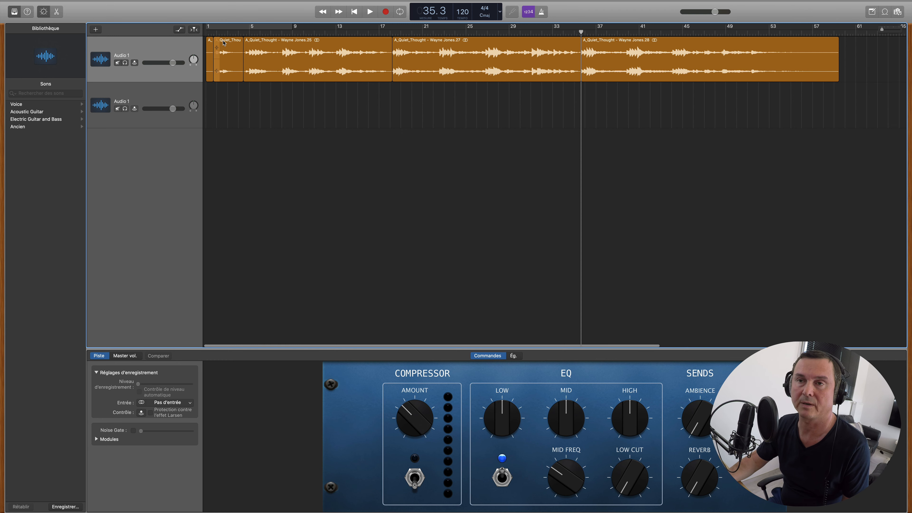
# Copy the second segment of the first track to bar 1 of the second track and mute the first track.
pyautogui.moveTo(229, 45); pyautogui.dragTo(221, 112)
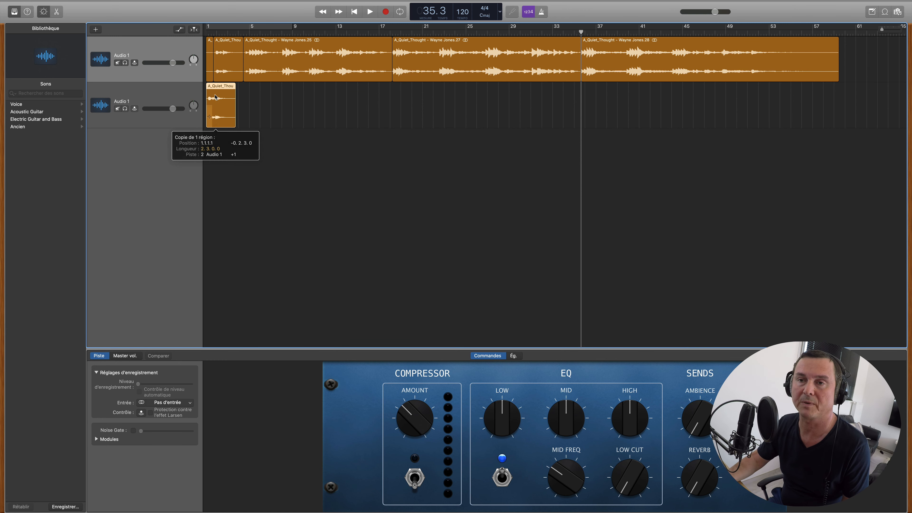
pyautogui.click(117, 63)
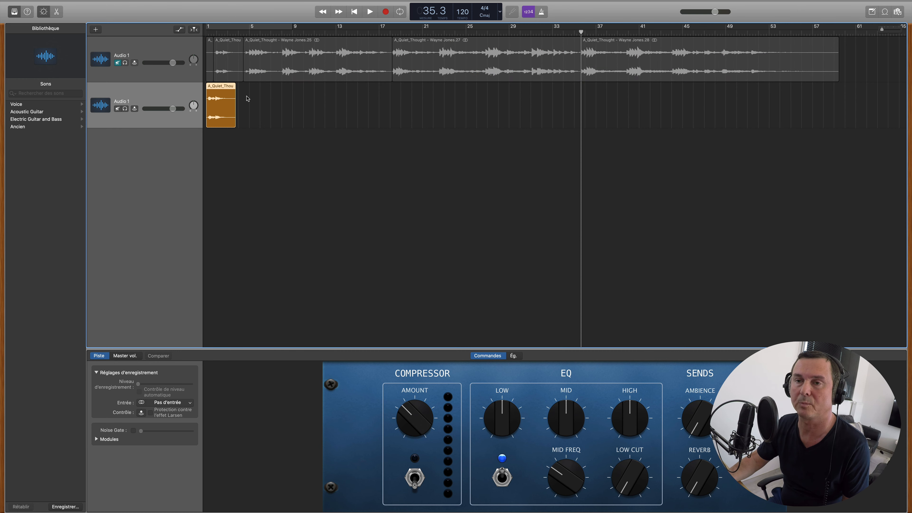
# Listen to the copied segment on the second track from bar 1.
pyautogui.click(208, 31)
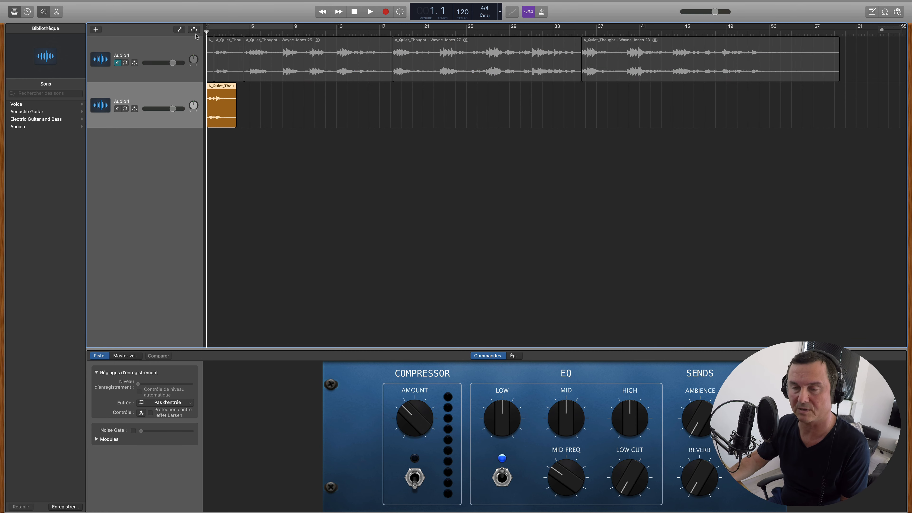
pyautogui.press('space')
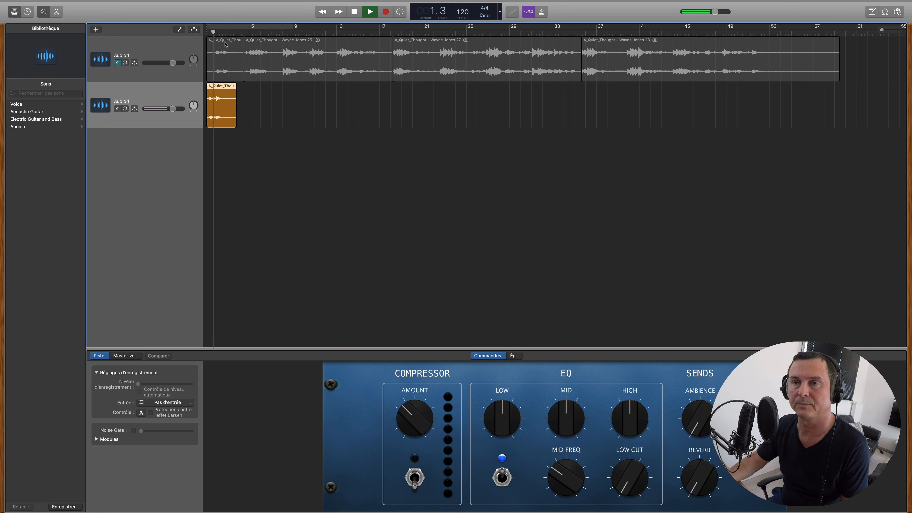
pyautogui.press('space')
# Copy the third segment of the first track to the second track, directly after the segment already placed there.
pyautogui.click(308, 43)
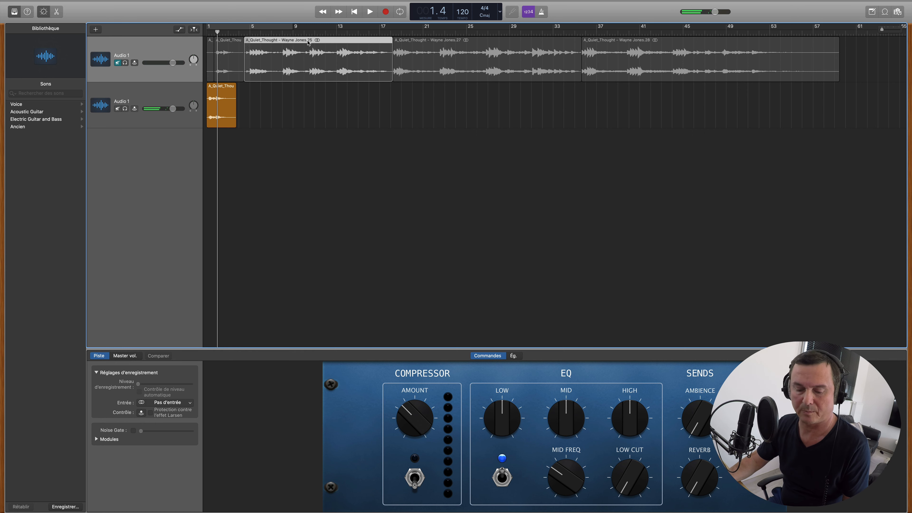
pyautogui.moveTo(307, 42); pyautogui.dragTo(301, 97)
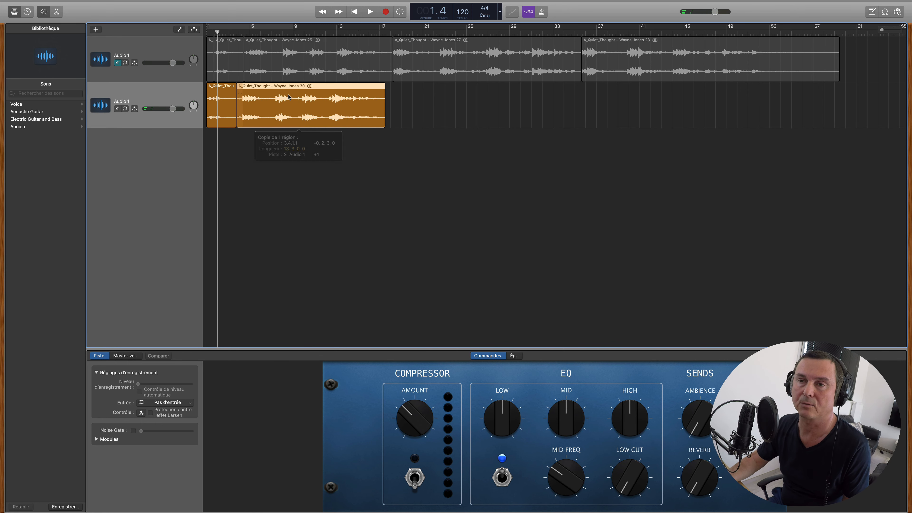
# Open the second region of the second track in the audio editor and listen to the transition around bar 3, beat 4.
pyautogui.moveTo(233, 32); pyautogui.dragTo(236, 33)
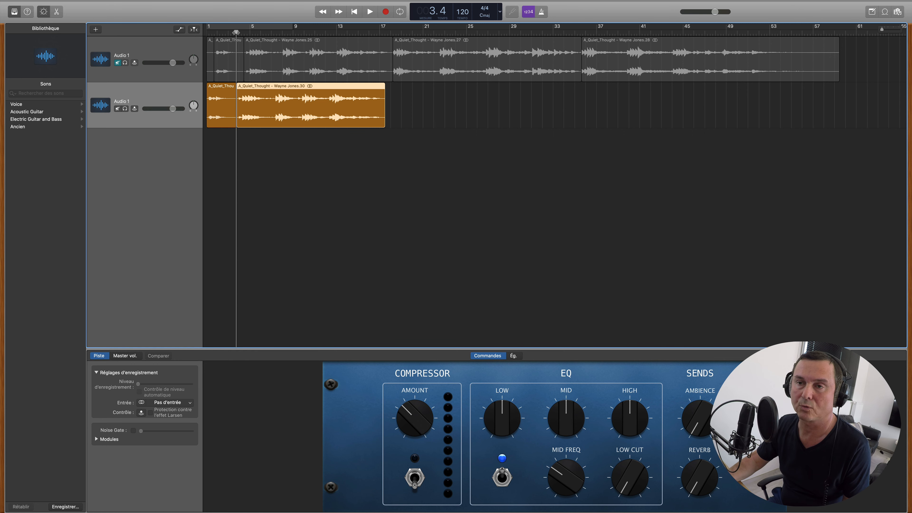
pyautogui.doubleClick(272, 111)
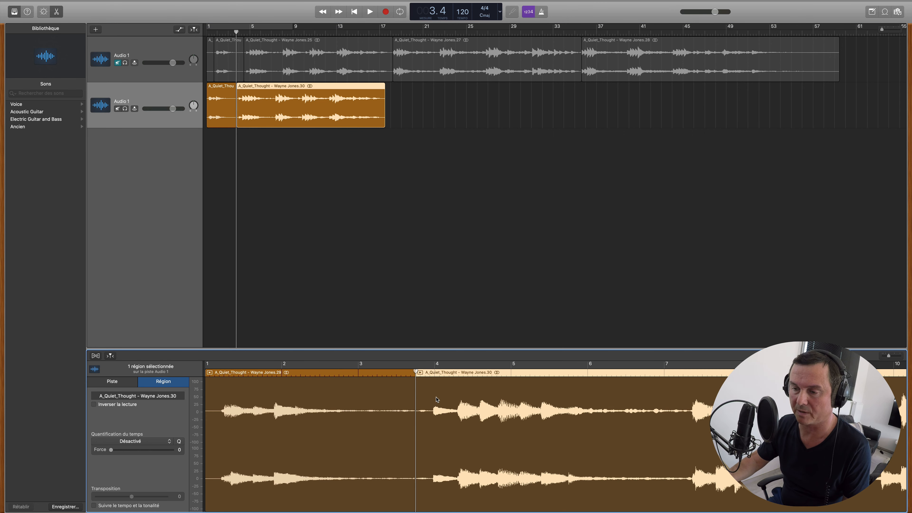
pyautogui.moveTo(419, 380); pyautogui.dragTo(411, 380)
pyautogui.press('space')
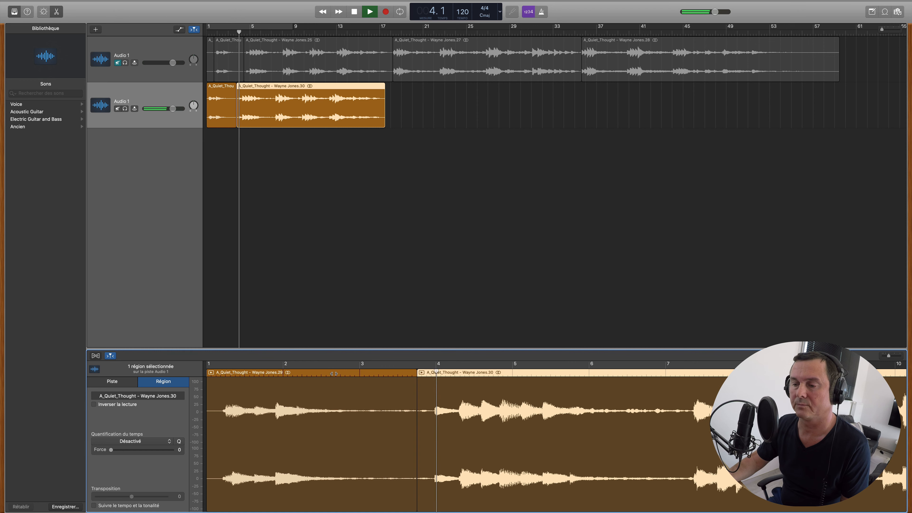
pyautogui.press('space')
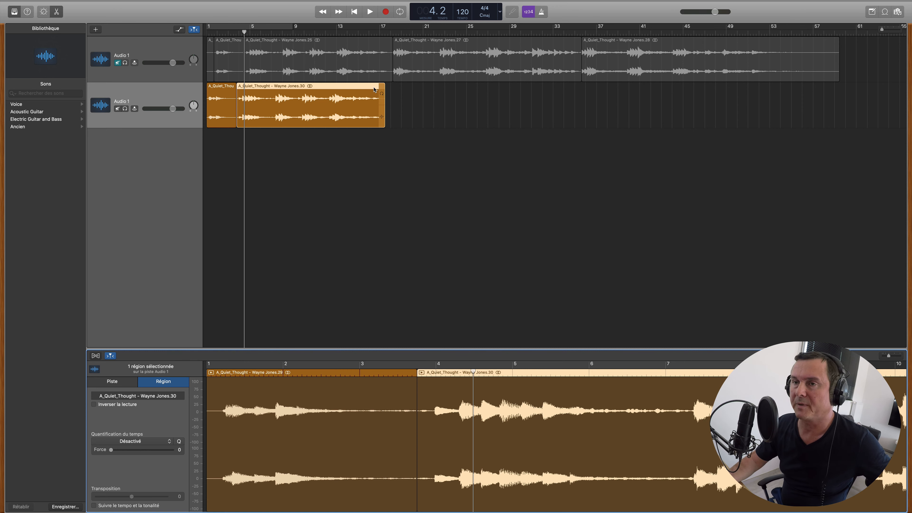
# Copy the third segment of the first track again to the second track, directly after the last region, around bar 17, beat 3.
pyautogui.click(303, 44)
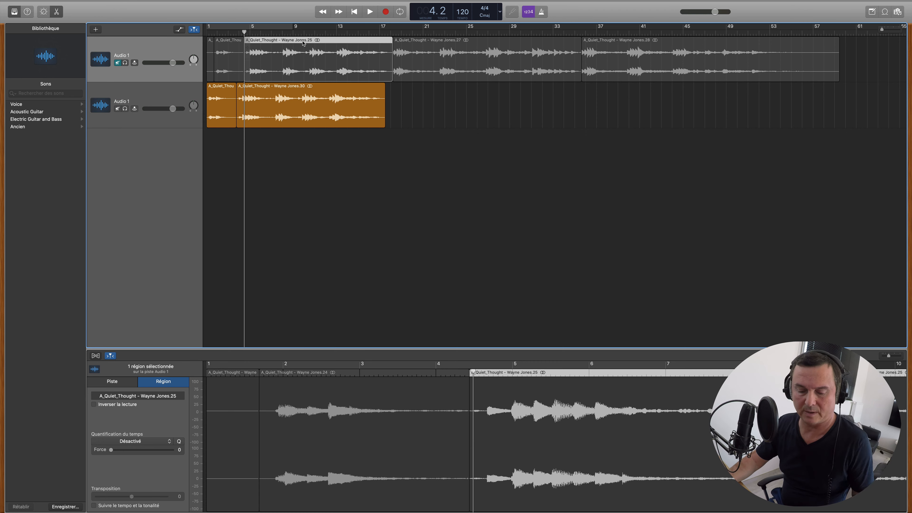
pyautogui.moveTo(283, 43); pyautogui.dragTo(421, 104)
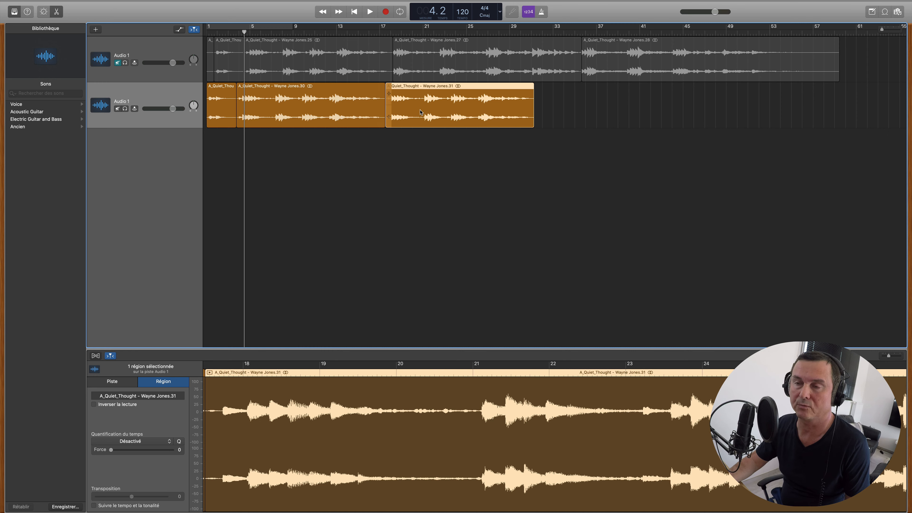
pyautogui.hscroll(-5, 453, 364)
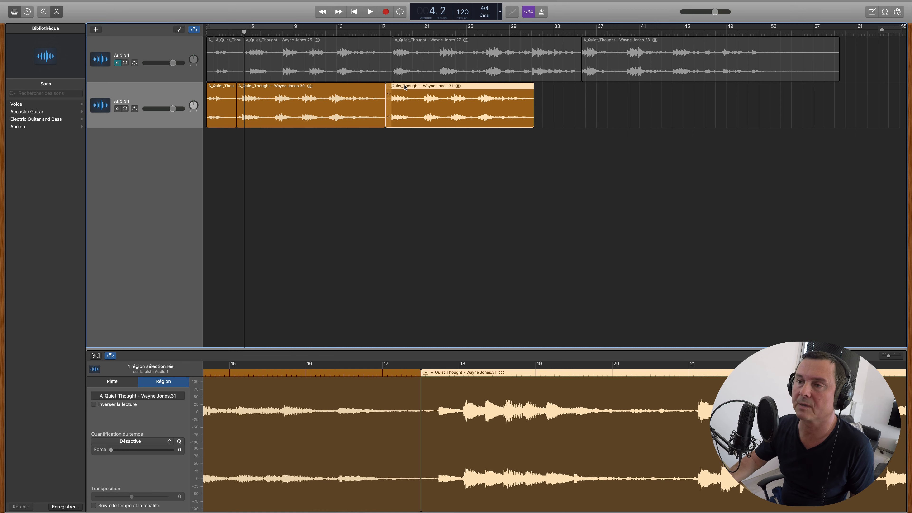
# Listen to the transition near bar 17 on the second track, starting from bar 16 and again from bar 15.
pyautogui.click(386, 33)
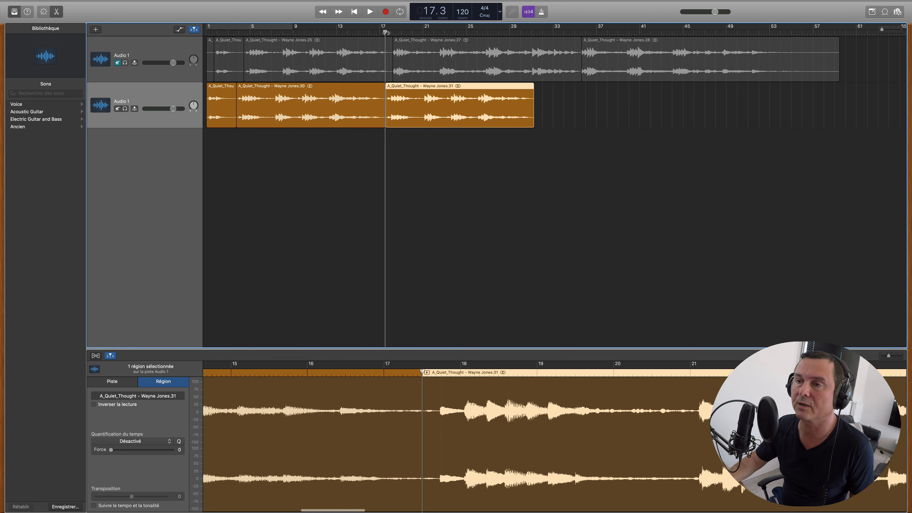
pyautogui.click(465, 386)
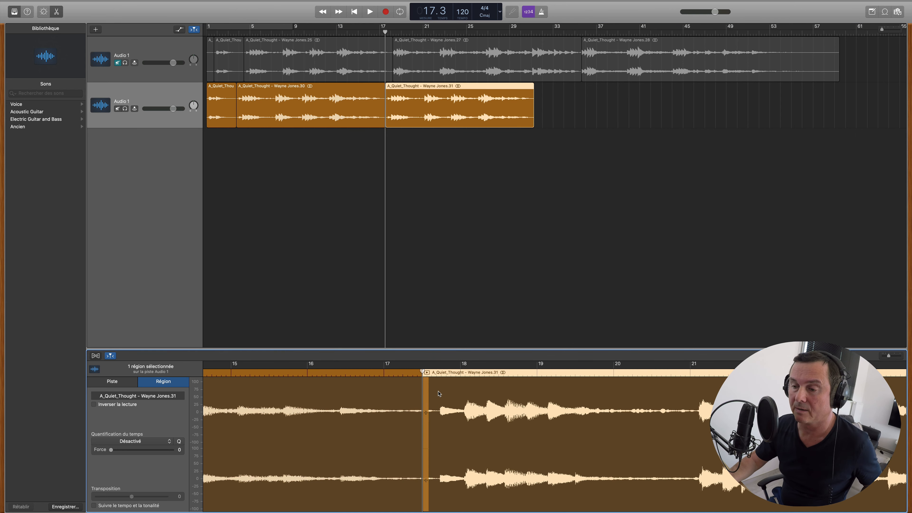
pyautogui.click(336, 372)
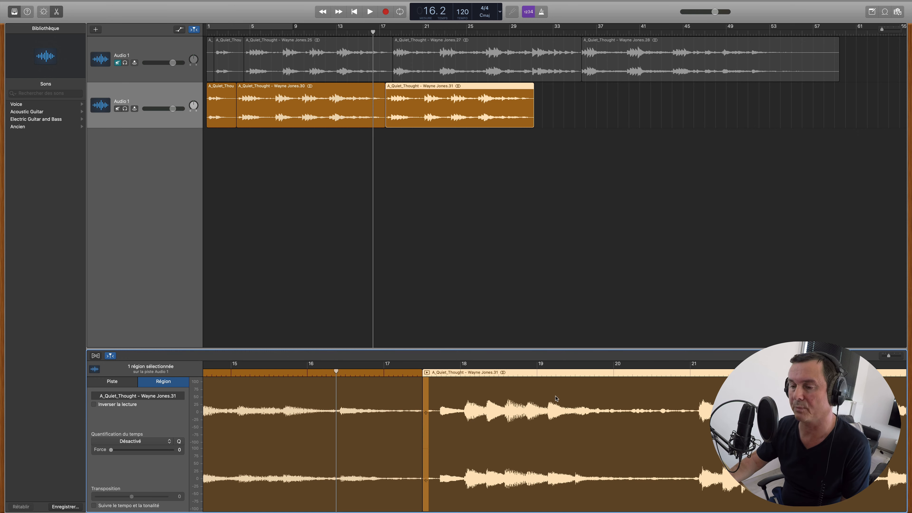
pyautogui.press('space')
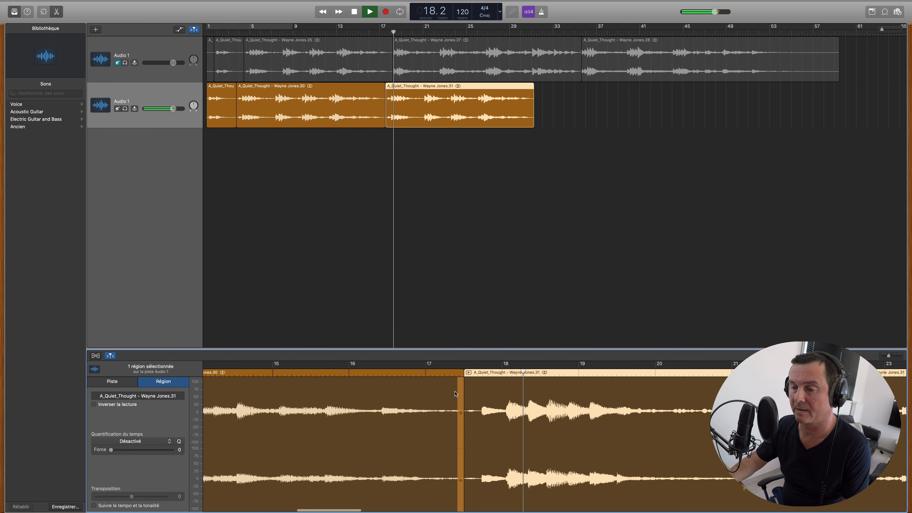
pyautogui.click(280, 372)
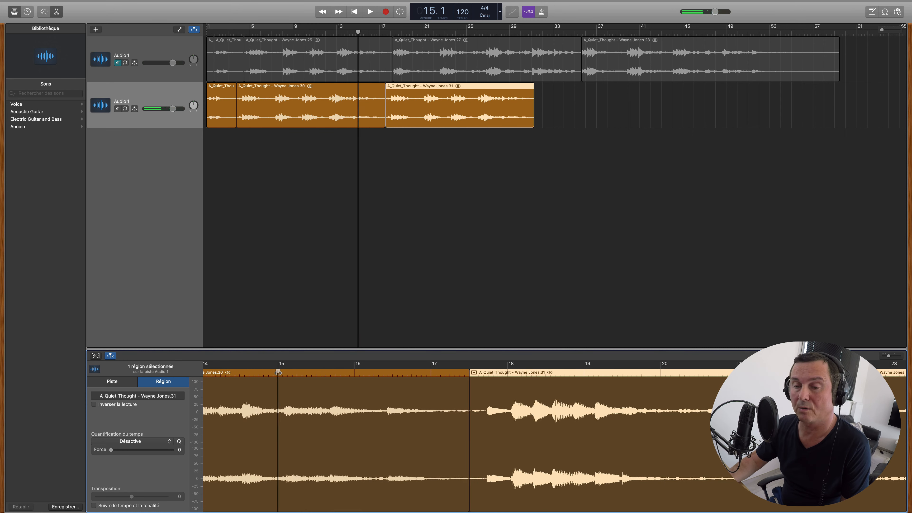
pyautogui.press('space')
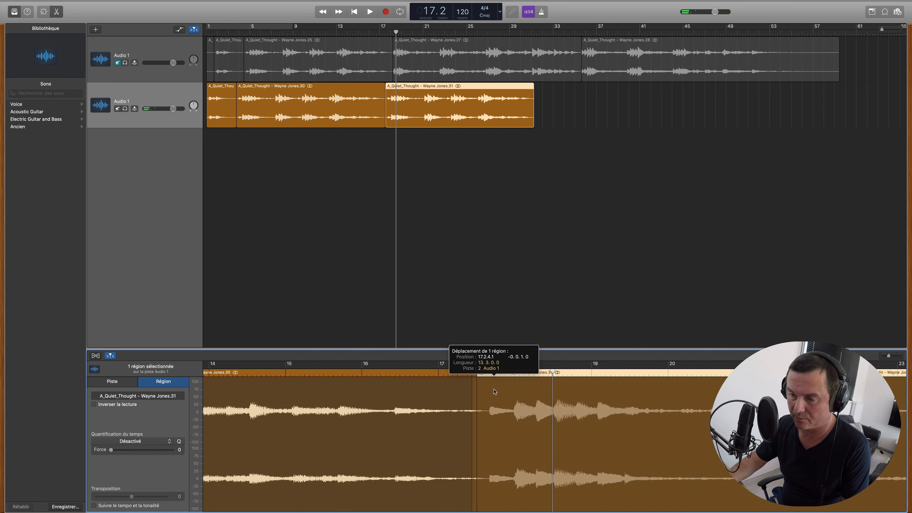
# Shift the last region of the second track slightly earlier in small moves, overlapping the preceding region's tail, and play back the transition.
pyautogui.moveTo(494, 391); pyautogui.dragTo(486, 392)
pyautogui.press('space')
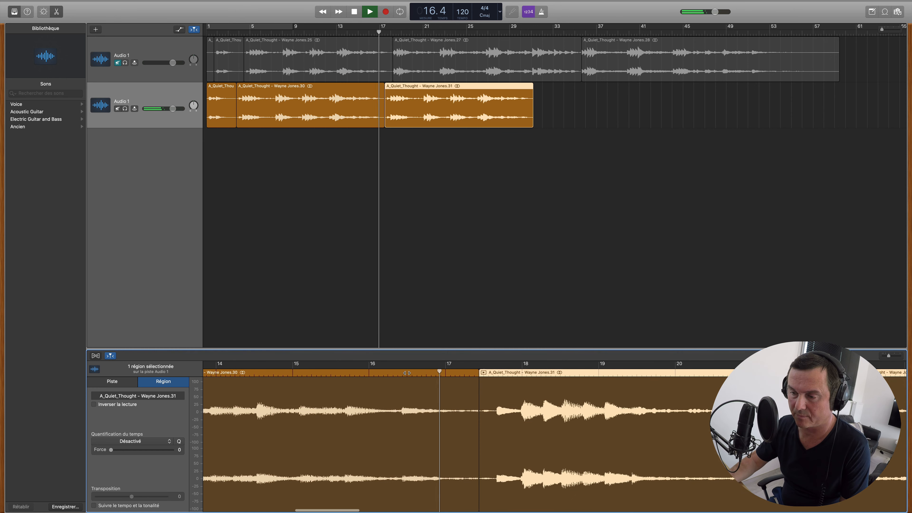
pyautogui.press('space')
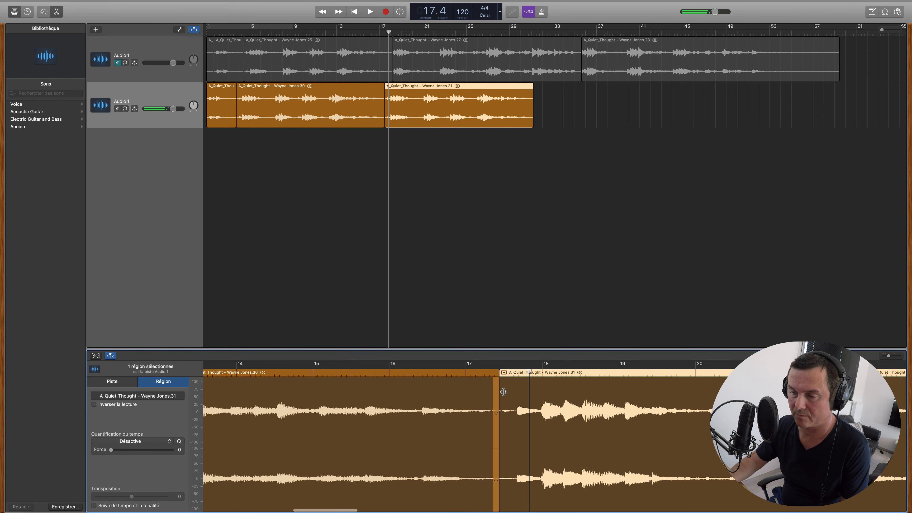
pyautogui.moveTo(514, 395); pyautogui.dragTo(519, 397)
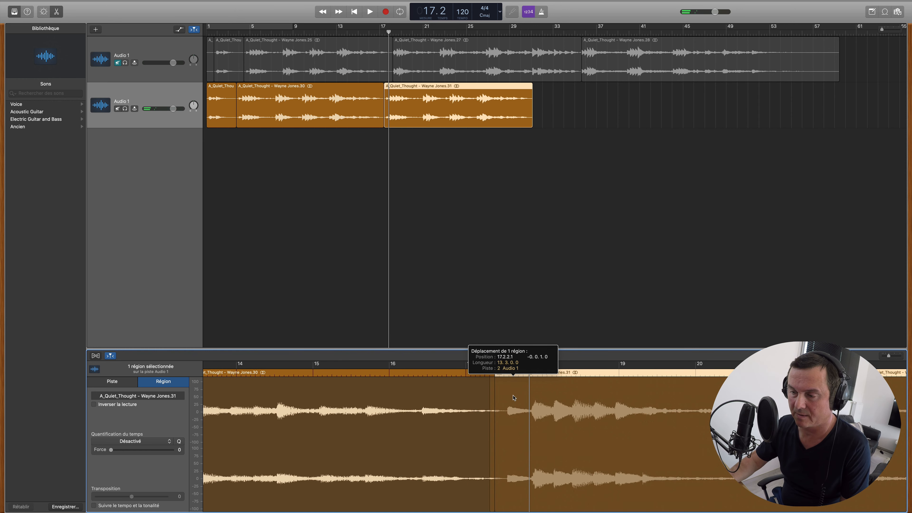
pyautogui.moveTo(507, 398); pyautogui.dragTo(497, 398)
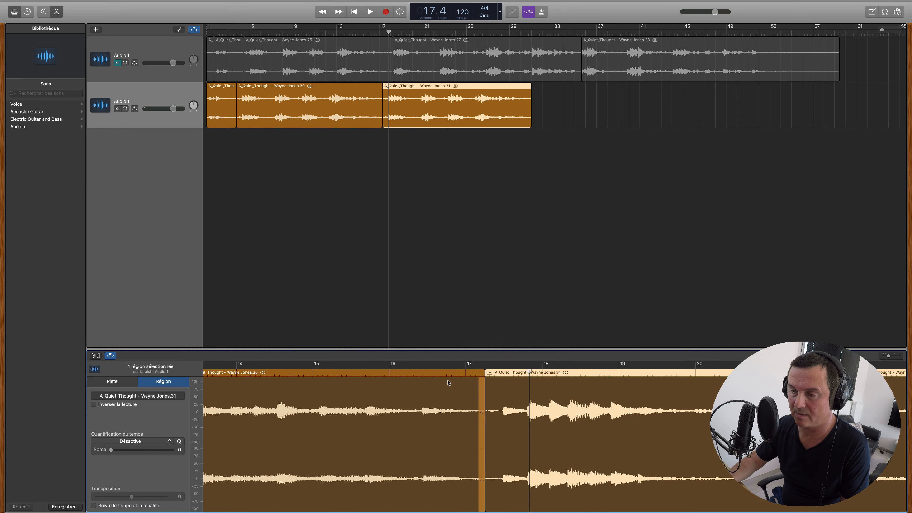
pyautogui.press('space')
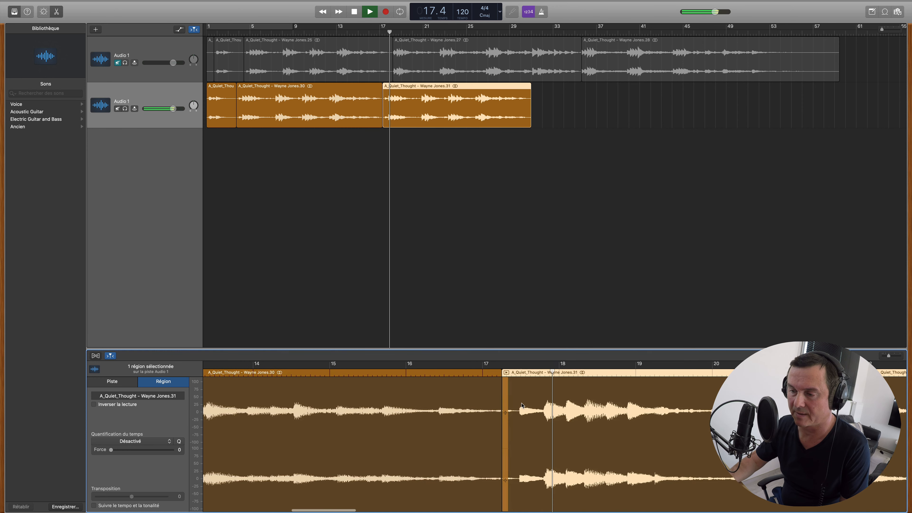
pyautogui.press('space')
# Lengthen the preceding region so its junction with the last region falls just before the opening notes near bar 17, checking by playback.
pyautogui.moveTo(493, 395); pyautogui.dragTo(489, 396)
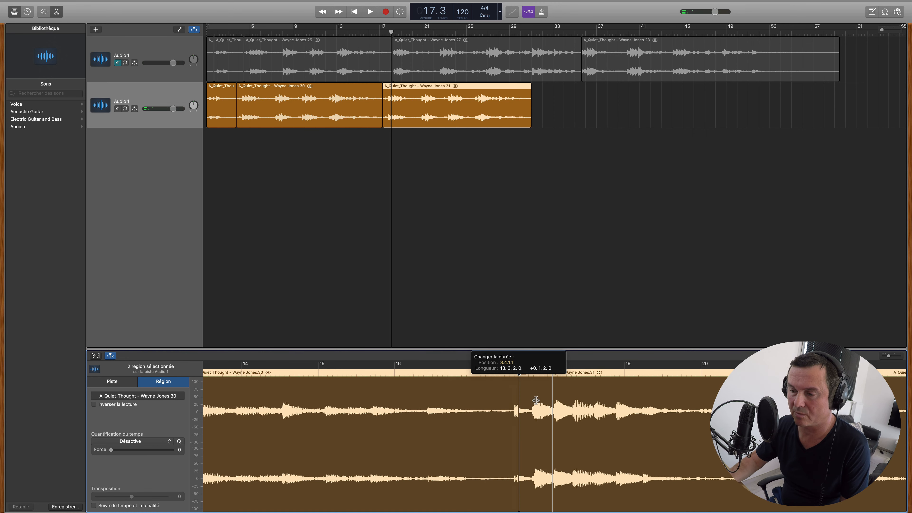
pyautogui.moveTo(554, 401); pyautogui.dragTo(491, 403)
pyautogui.press('space')
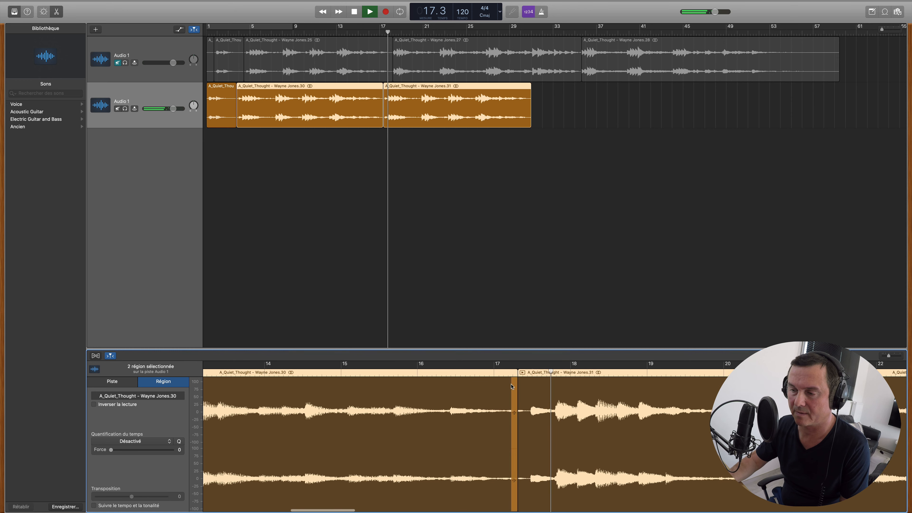
pyautogui.press('space')
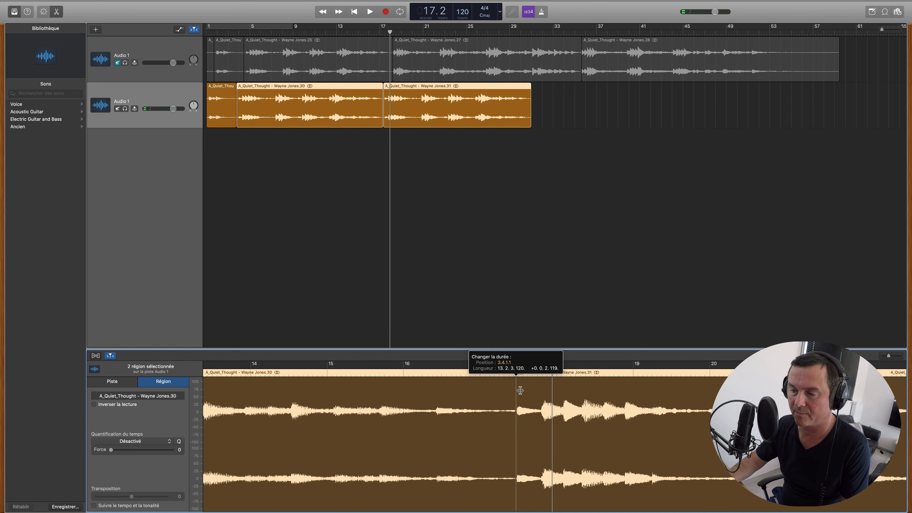
pyautogui.press('space')
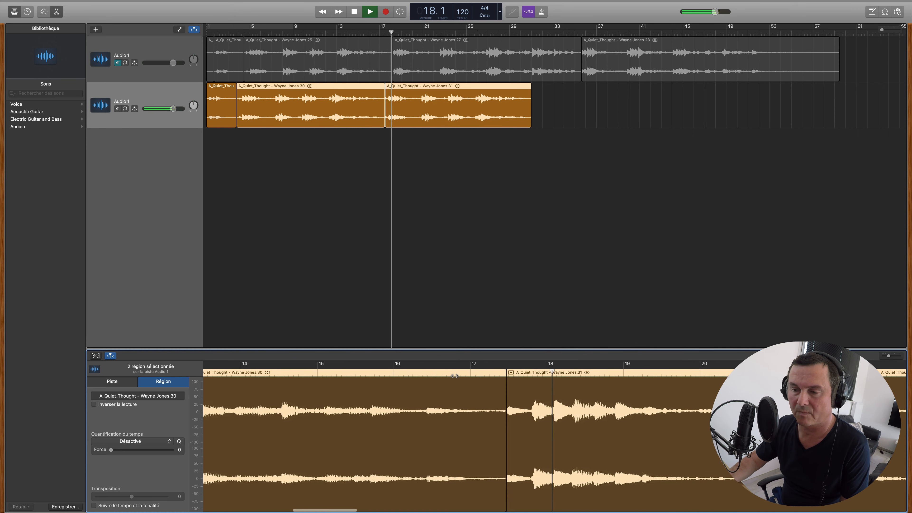
pyautogui.press('space')
# Listen to the adjusted transition between the last two regions of the second track, starting from bar 15.
pyautogui.click(310, 374)
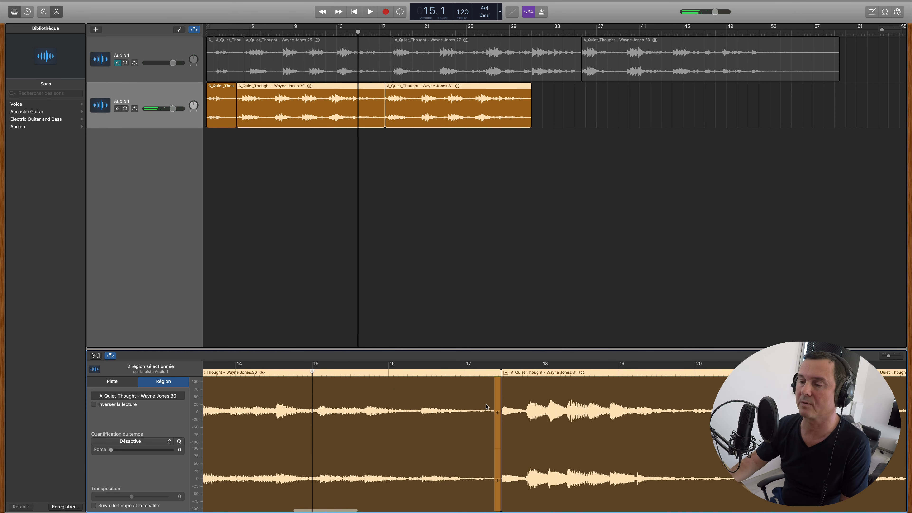
pyautogui.hscroll(5, 493, 406)
pyautogui.hscroll(-3, 492, 405)
pyautogui.press('space')
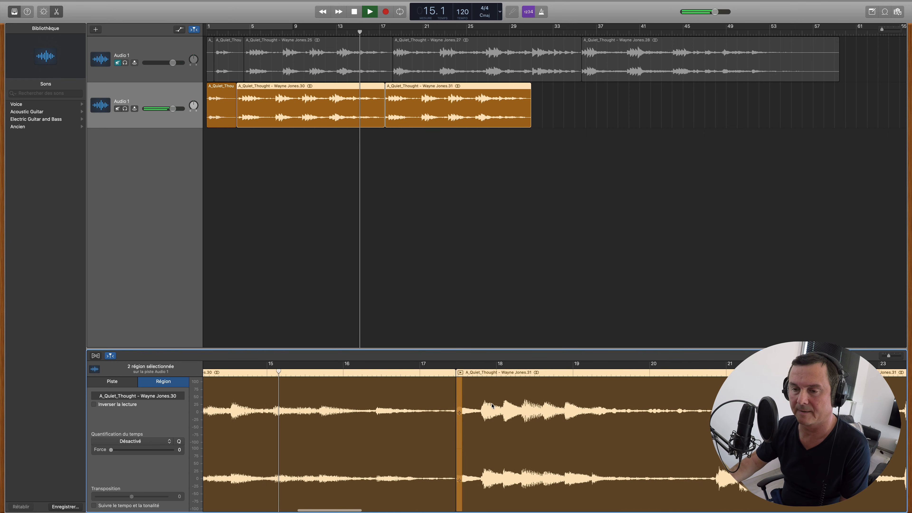
pyautogui.hscroll(-2, 491, 406)
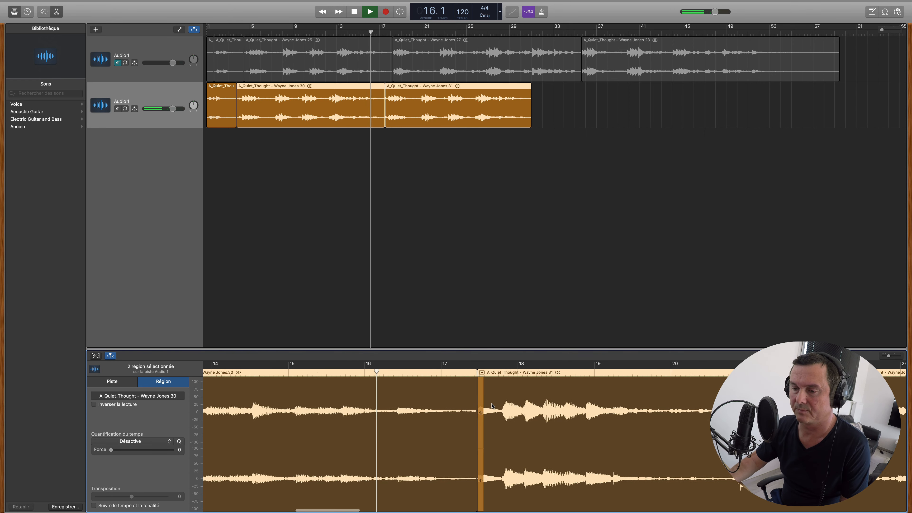
pyautogui.hscroll(-2, 527, 406)
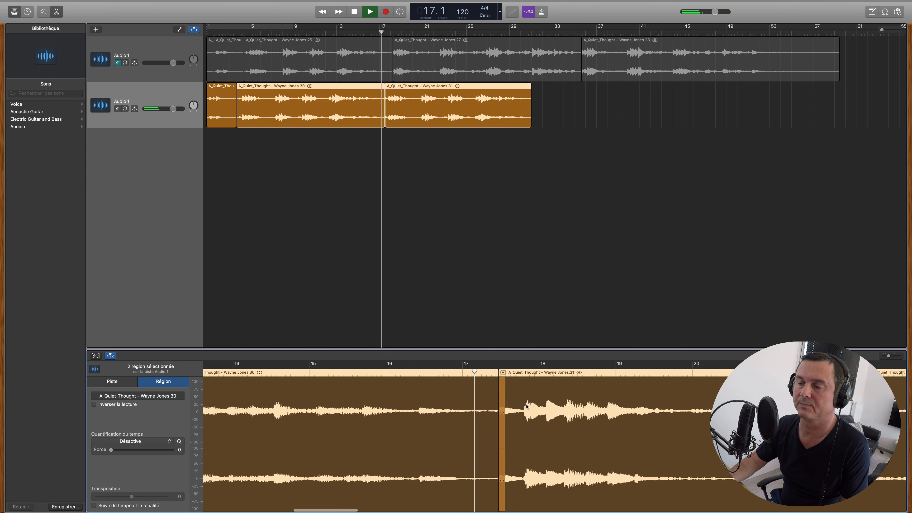
pyautogui.hscroll(-1, 527, 406)
pyautogui.press('space')
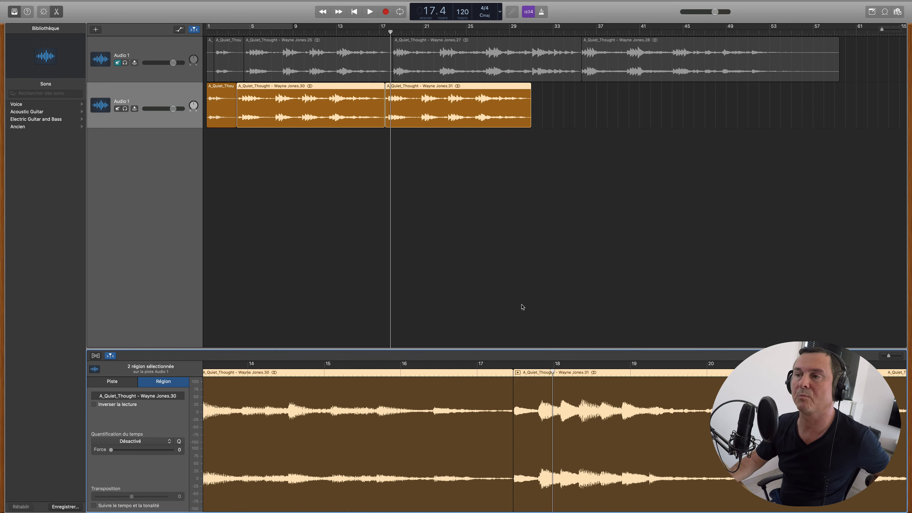
# Copy the fourth segment of the first track to the second track, directly after the last region, around bar 31.
pyautogui.click(564, 194)
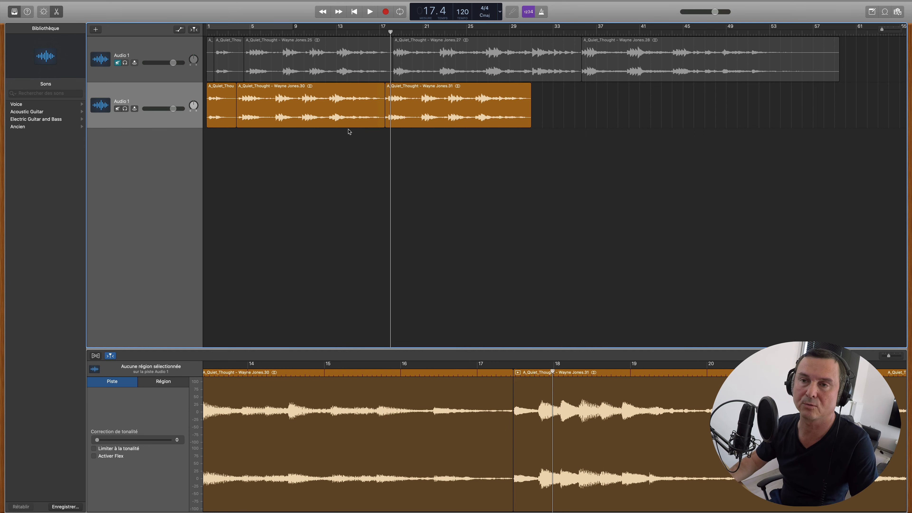
pyautogui.click(491, 44)
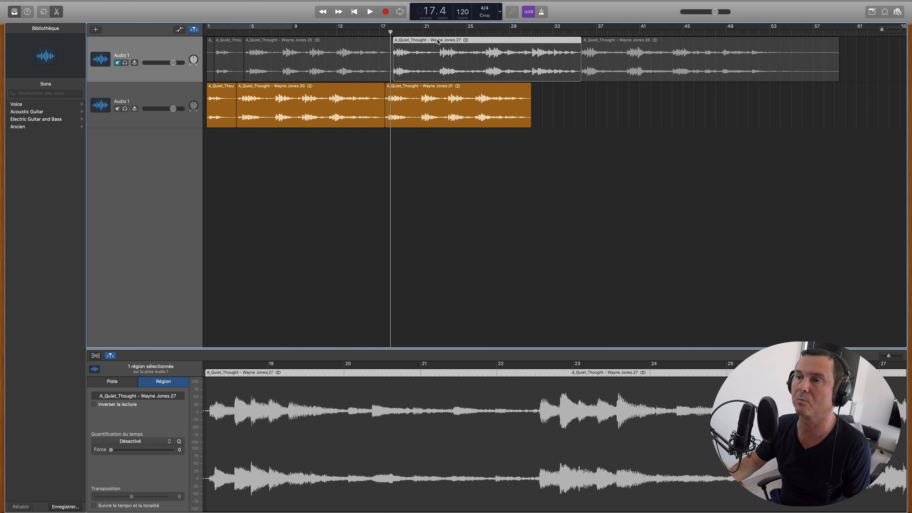
pyautogui.moveTo(438, 42); pyautogui.dragTo(575, 108)
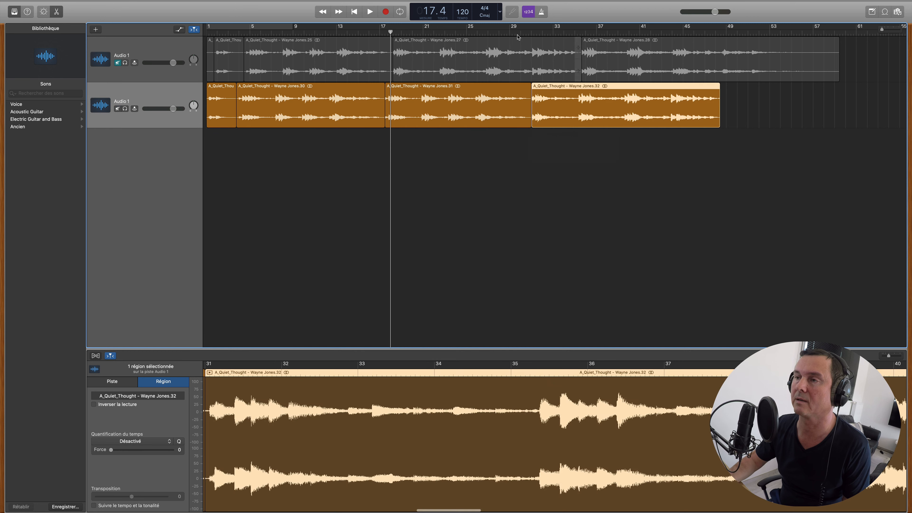
# Listen to the transition into the newly copied region at bar 31, starting from bar 30.
pyautogui.click(530, 31)
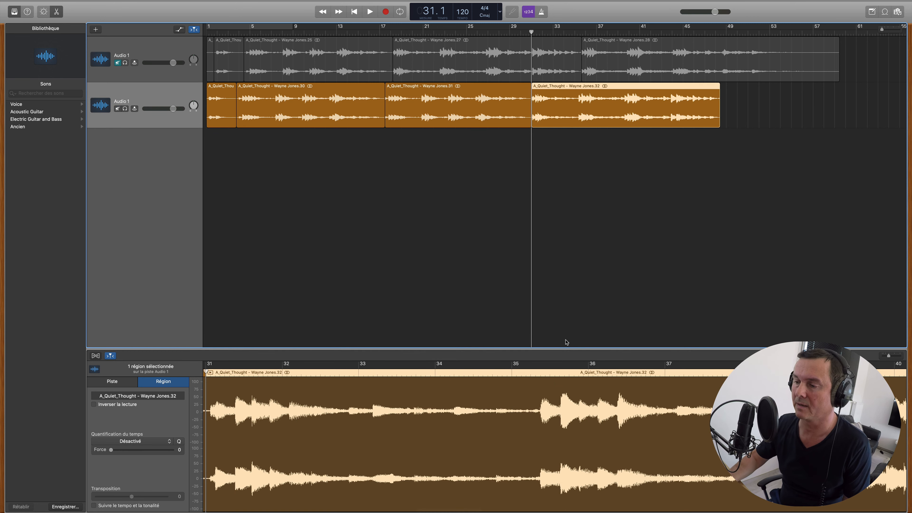
pyautogui.hscroll(10, 528, 389)
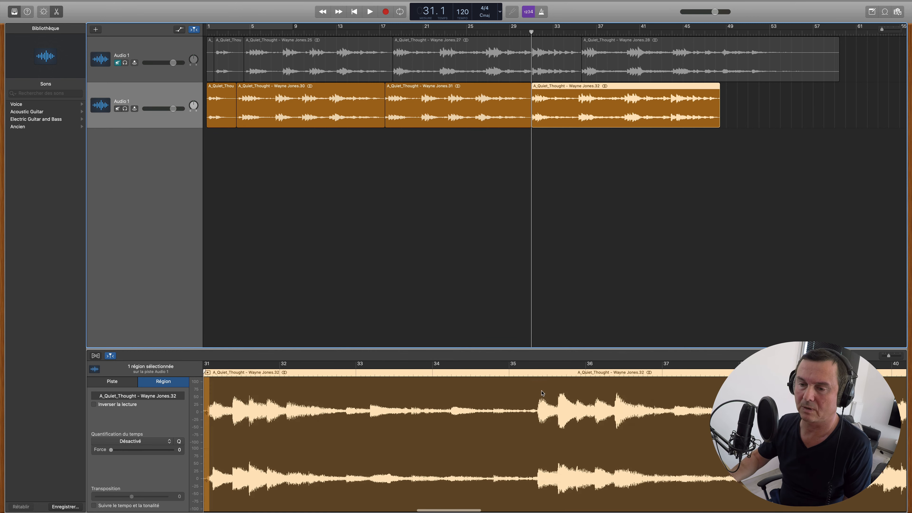
pyautogui.hscroll(-15, 525, 385)
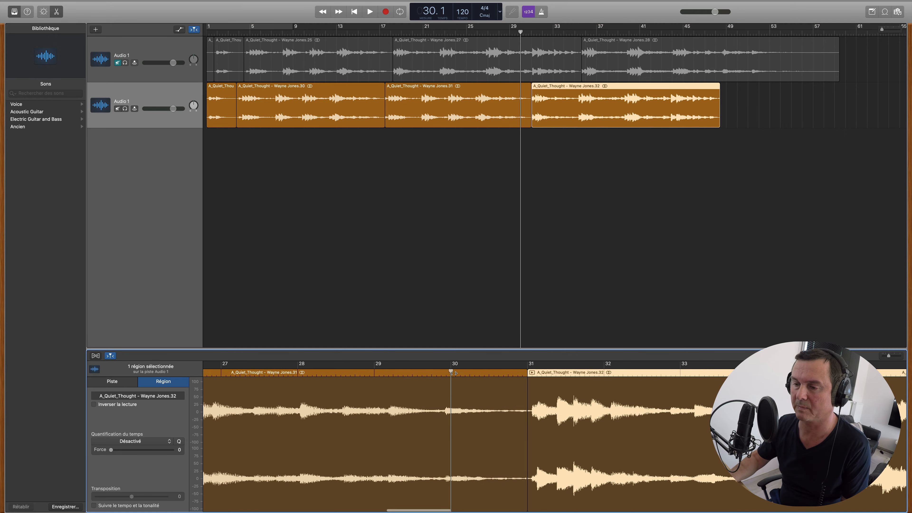
pyautogui.press('space')
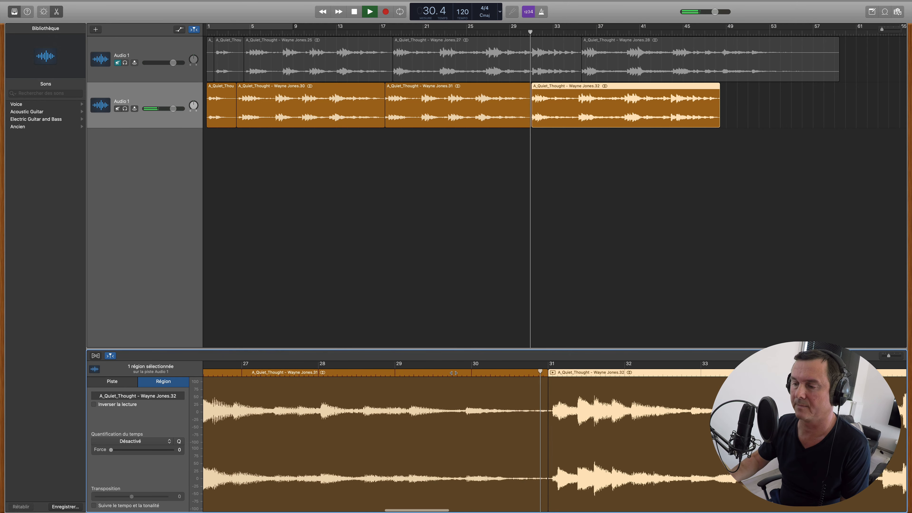
pyautogui.press('space')
pyautogui.press('space')
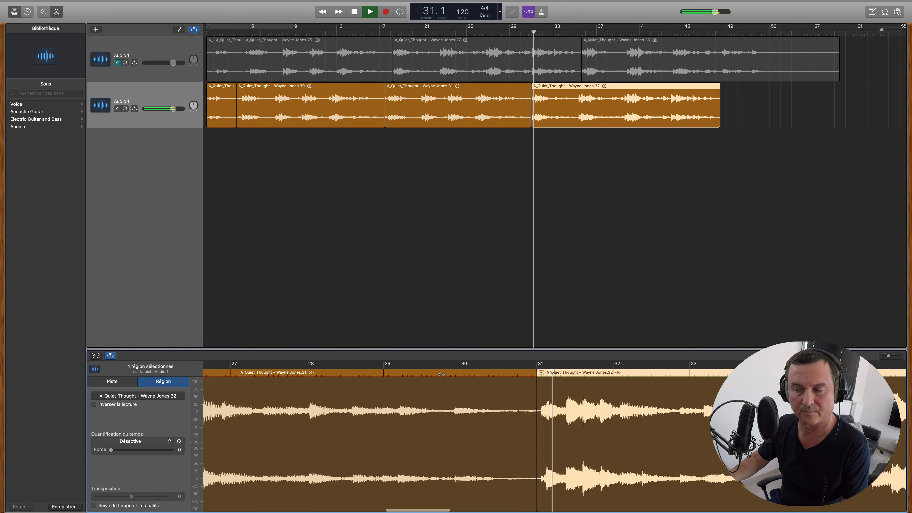
# Shift the junction between the last two regions of the second track slightly later near bar 31, checking the transition by playback.
pyautogui.moveTo(520, 390); pyautogui.dragTo(521, 390)
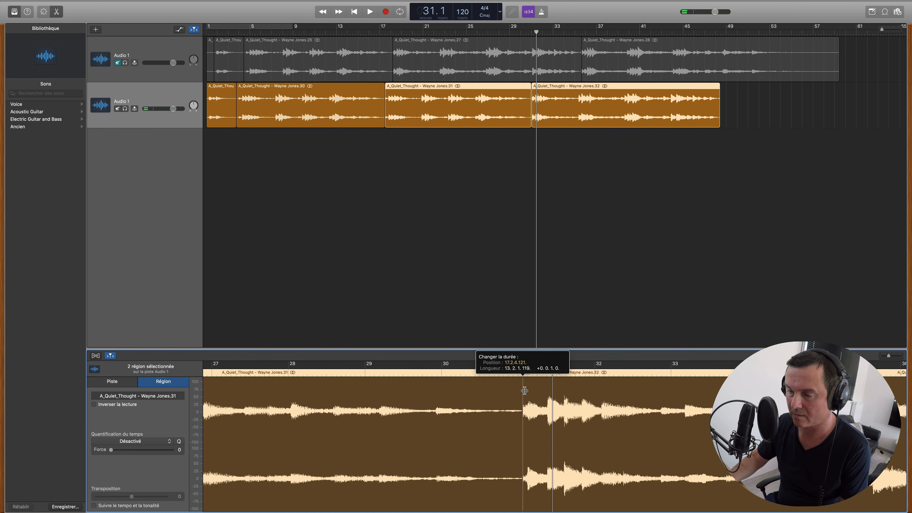
pyautogui.press('space')
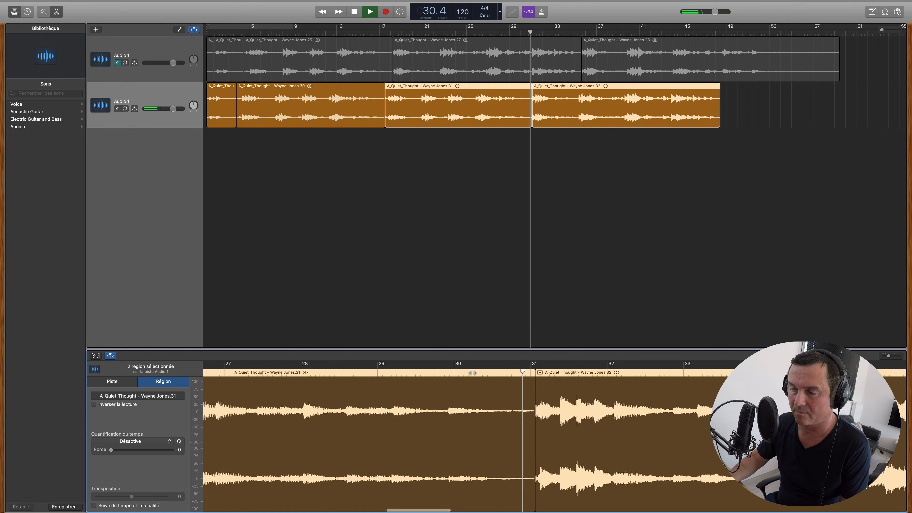
pyautogui.press('space')
pyautogui.click(423, 373)
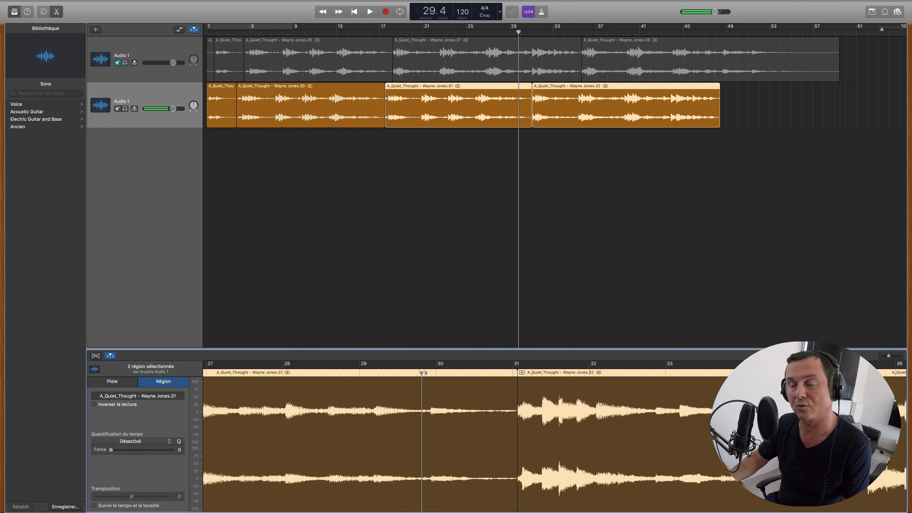
pyautogui.press('space')
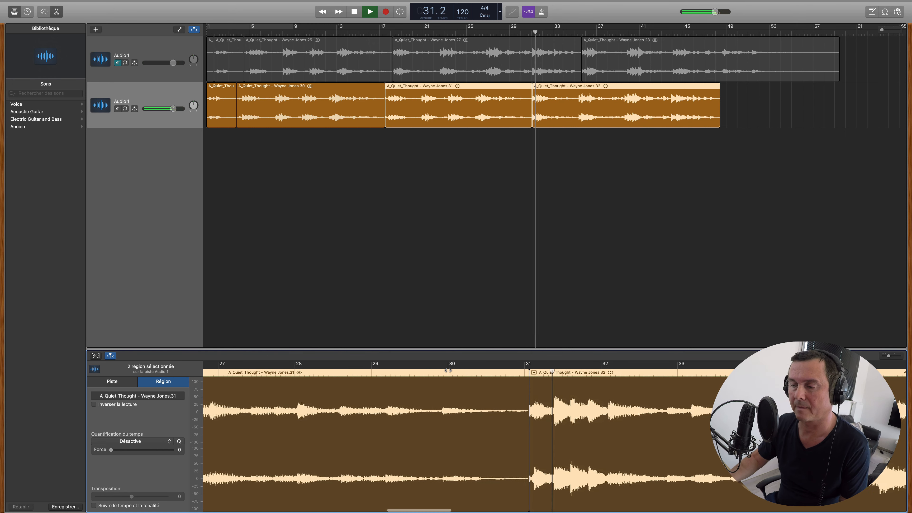
pyautogui.press('space')
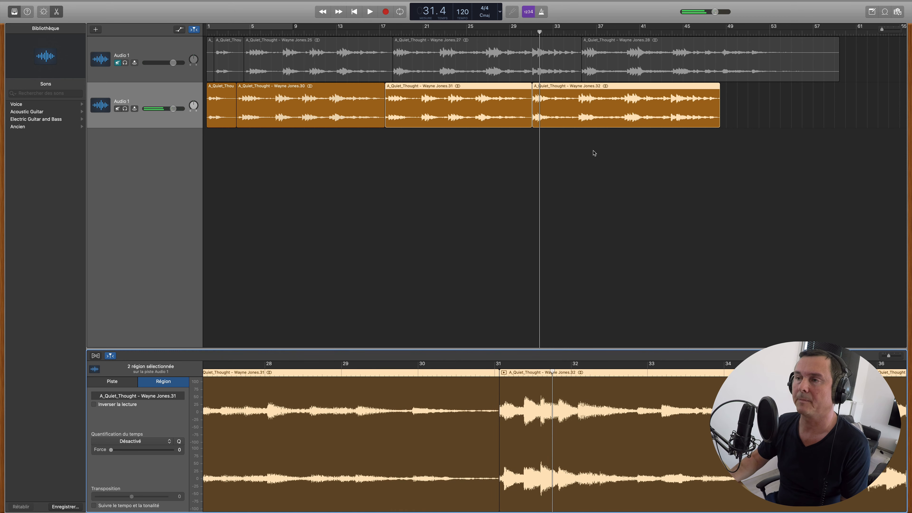
# Copy the fourth segment of the first track to the second track again, directly after the last region, around bar 48.
pyautogui.click(475, 44)
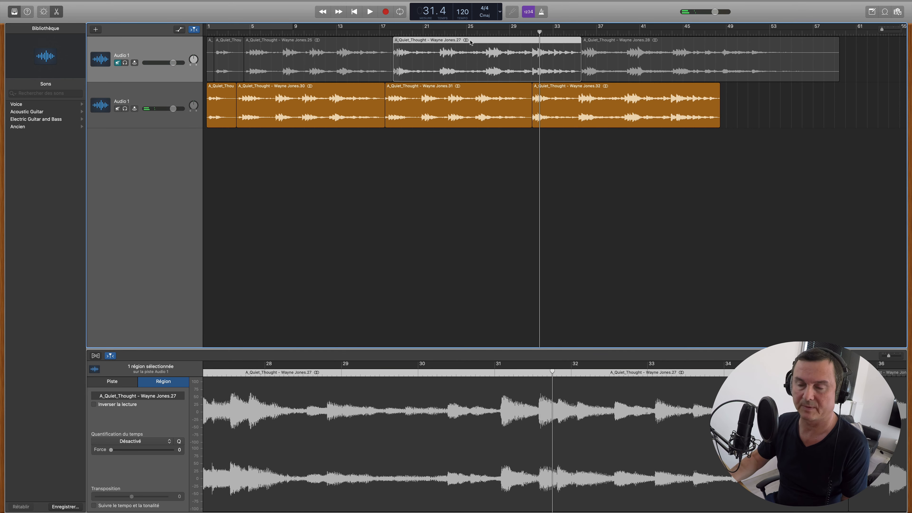
pyautogui.moveTo(456, 42); pyautogui.dragTo(739, 89)
pyautogui.click(719, 33)
# Listen to the transition into the newly copied region around bar 48, starting from about bar 47.
pyautogui.click(512, 373)
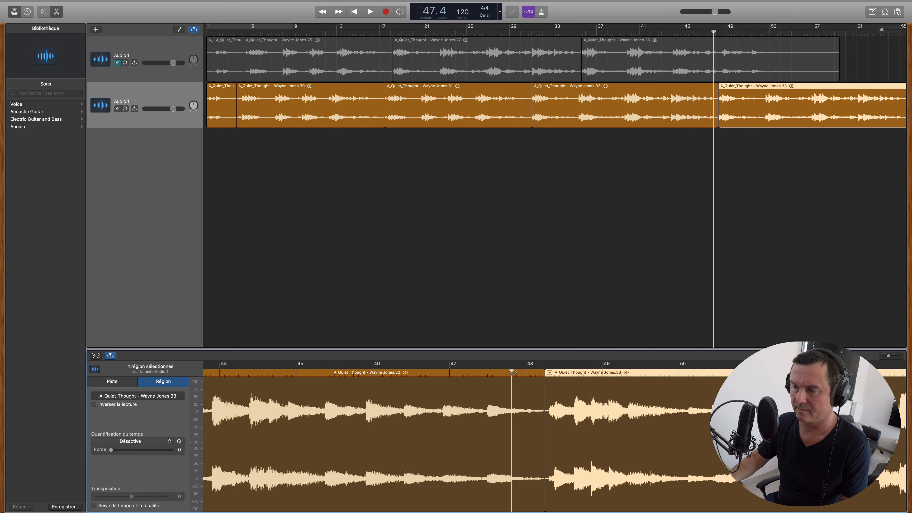
pyautogui.press('space')
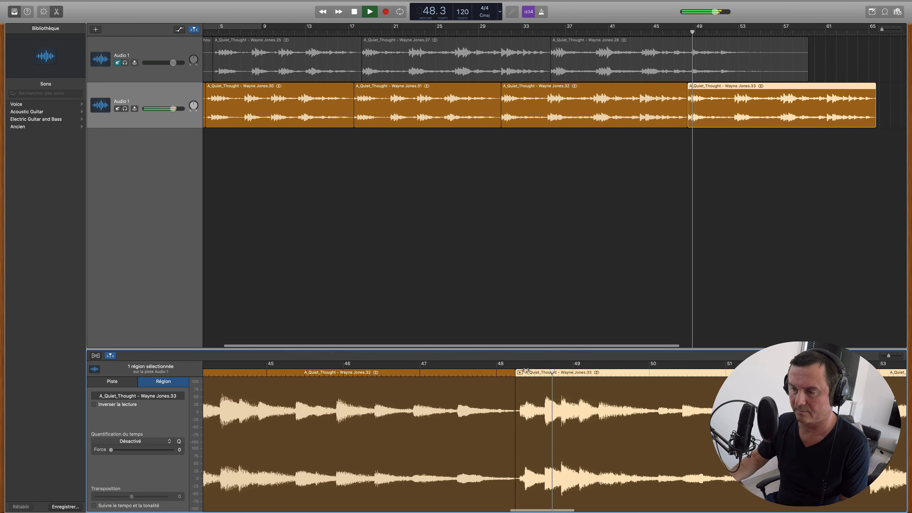
pyautogui.press('space')
pyautogui.click(347, 373)
pyautogui.press('space')
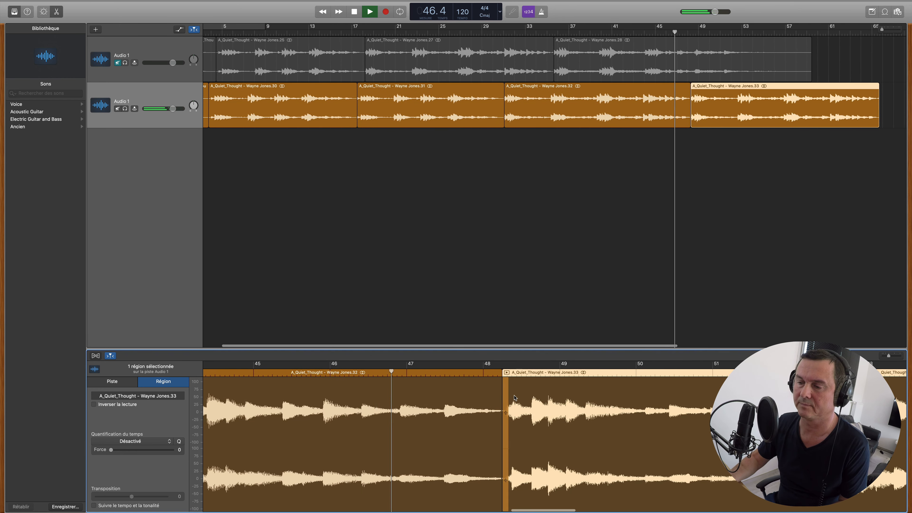
# Move the junction between the last two regions slightly later, just before the opening notes near bar 48, and play it back.
pyautogui.moveTo(512, 391); pyautogui.dragTo(516, 391)
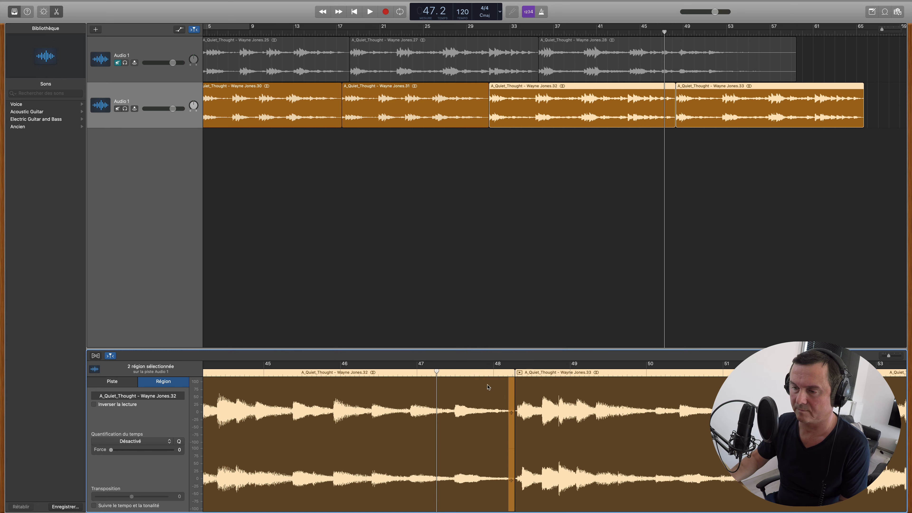
pyautogui.press('space')
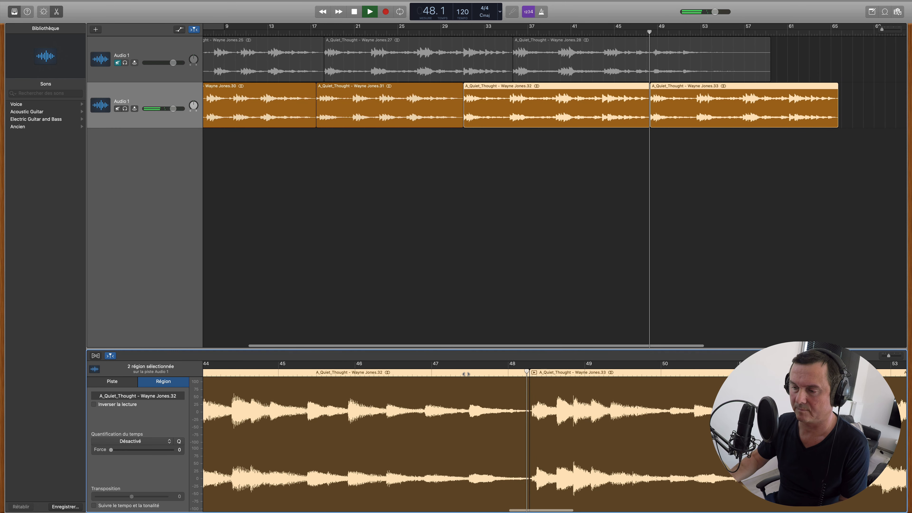
pyautogui.press('space')
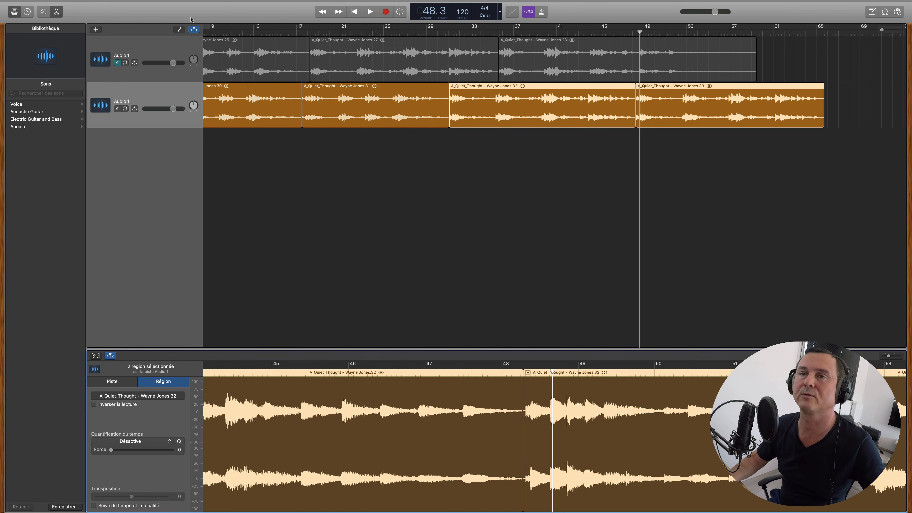
# Deselect all regions and show the volume automation curves on the tracks.
pyautogui.click(169, 4)
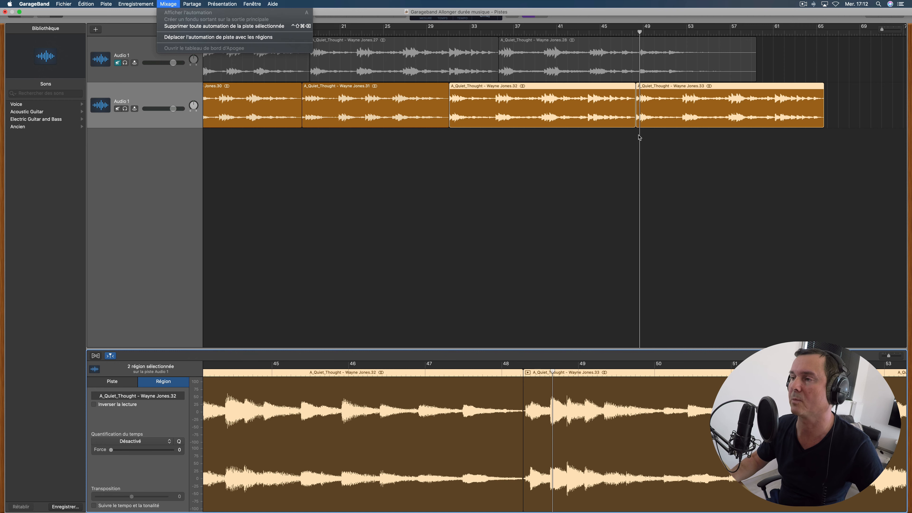
pyautogui.click(597, 160)
pyautogui.click(601, 174)
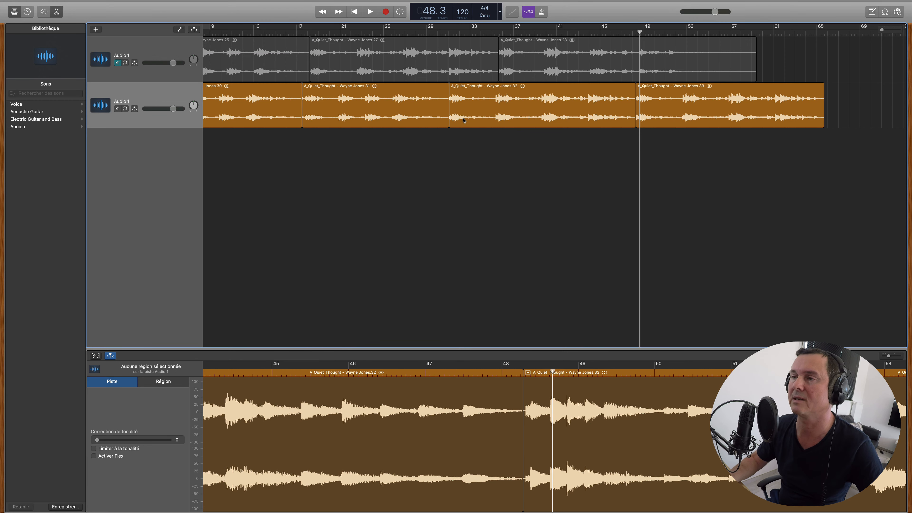
pyautogui.click(168, 3)
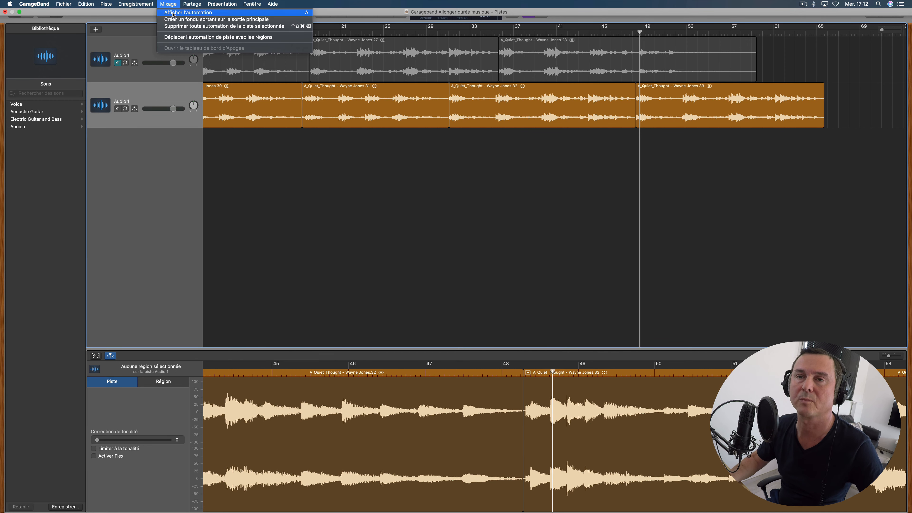
pyautogui.click(173, 14)
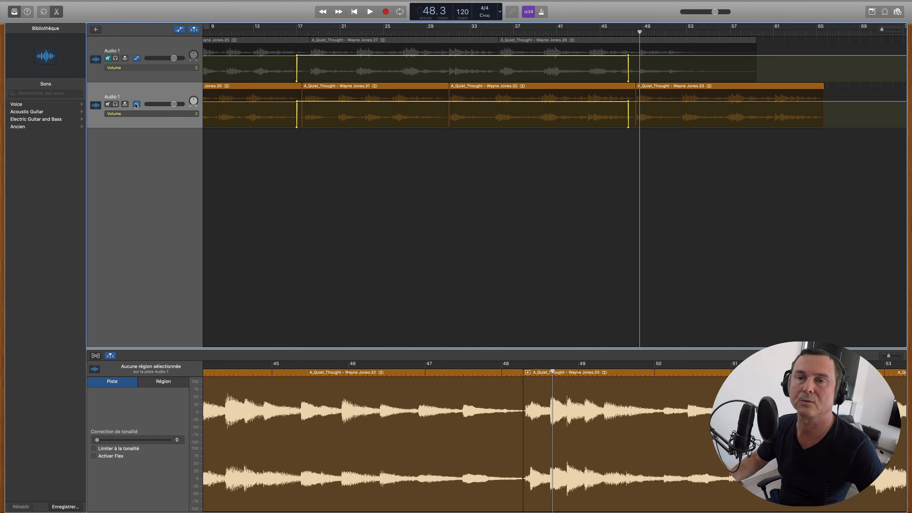
pyautogui.click(179, 31)
pyautogui.click(179, 30)
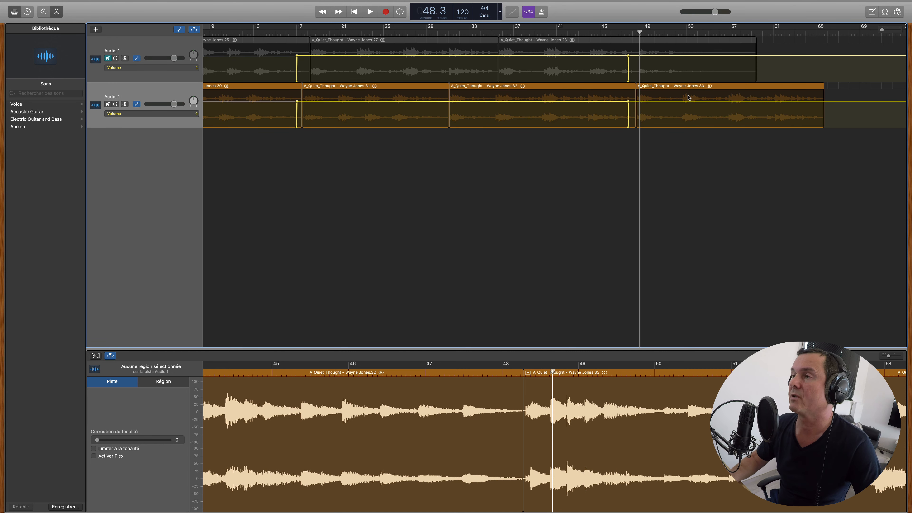
# Delete the existing volume automation points of the second track near bars 47 and 17.
pyautogui.hscroll(3, 659, 159)
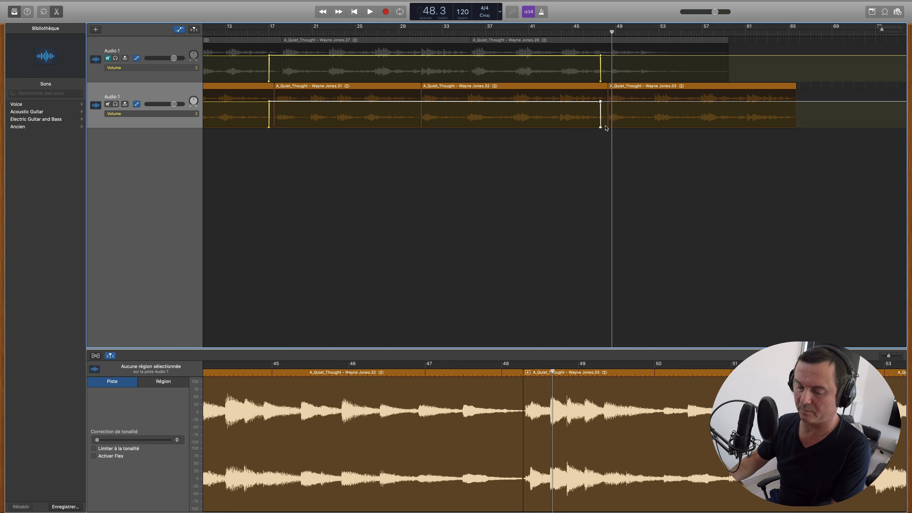
pyautogui.press('Delete')
pyautogui.hscroll(-5, 545, 137)
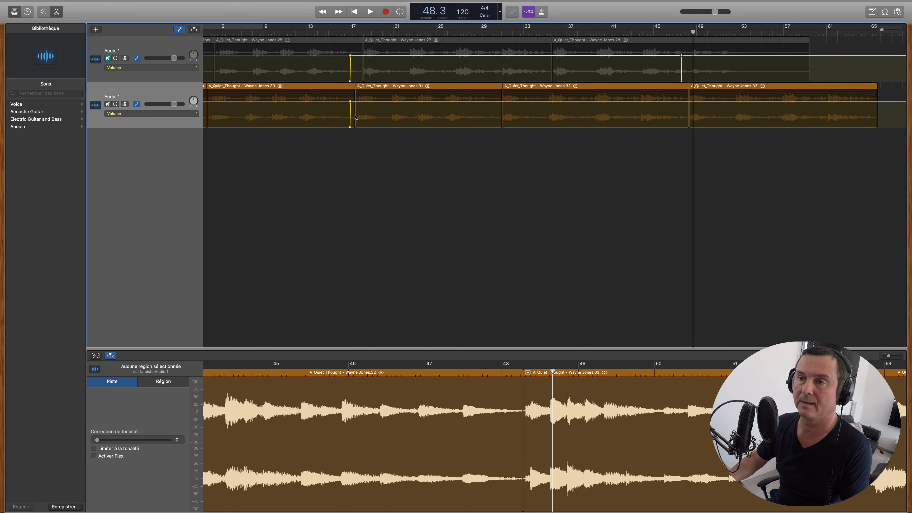
pyautogui.moveTo(340, 101); pyautogui.dragTo(346, 101)
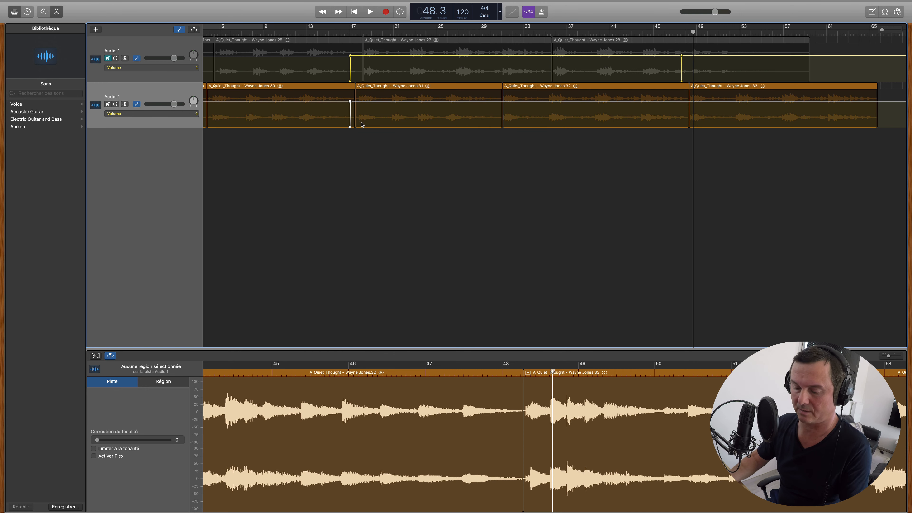
# Listen to the second track's last transition around bar 48 without the old automation, starting from bar 47.
pyautogui.hscroll(3, 581, 140)
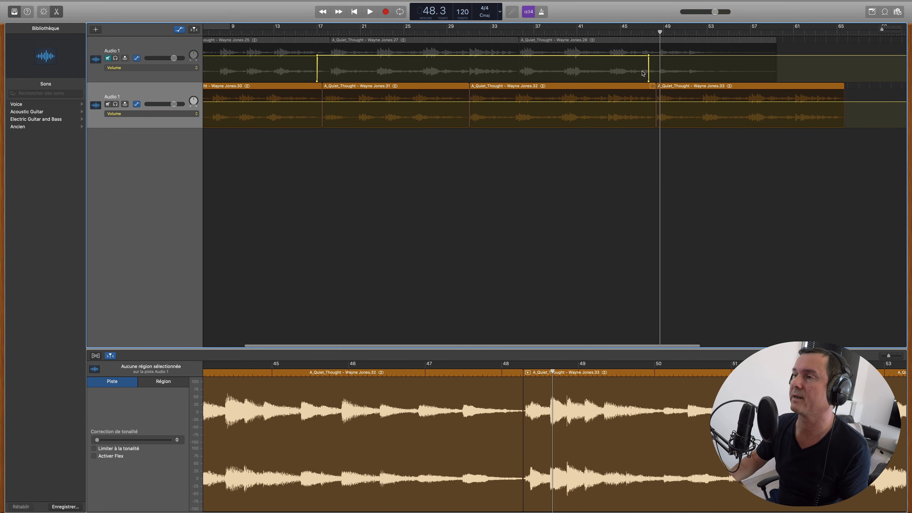
pyautogui.click(643, 34)
pyautogui.hscroll(4, 617, 102)
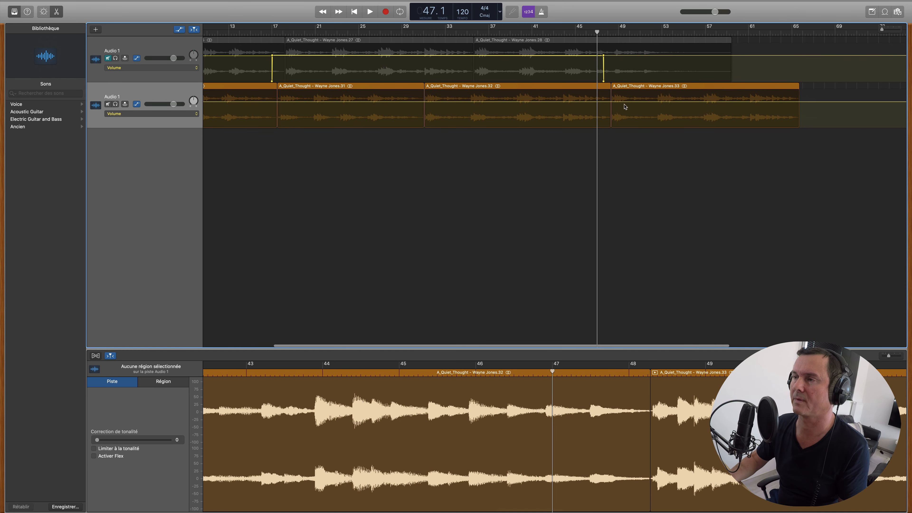
pyautogui.press('space')
pyautogui.hscroll(2, 620, 51)
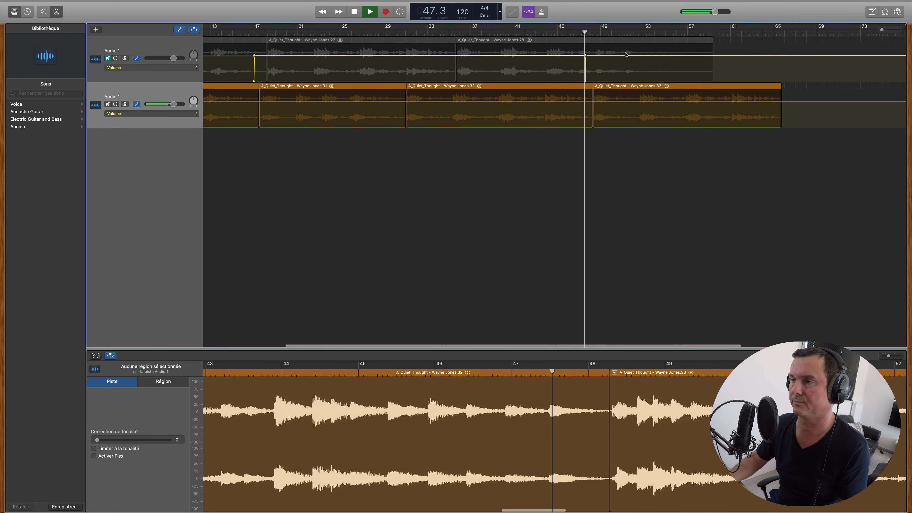
pyautogui.hscroll(3, 625, 54)
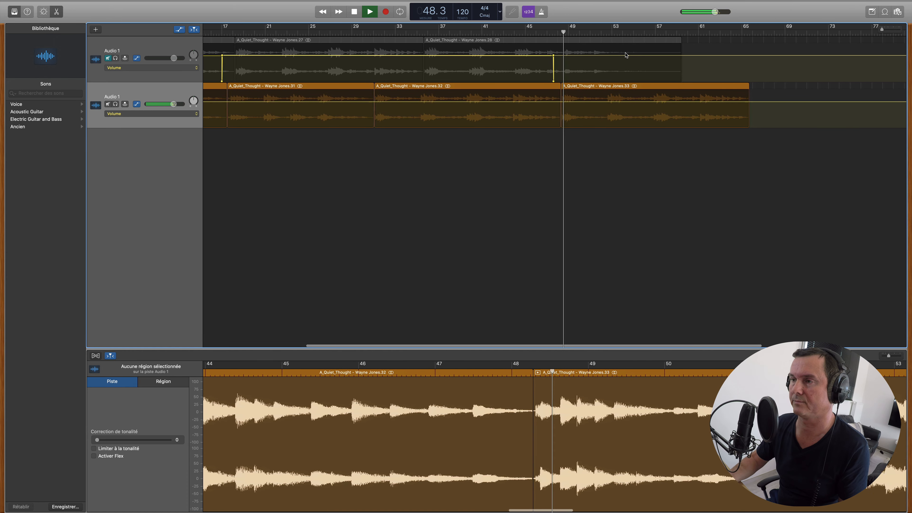
pyautogui.click(455, 374)
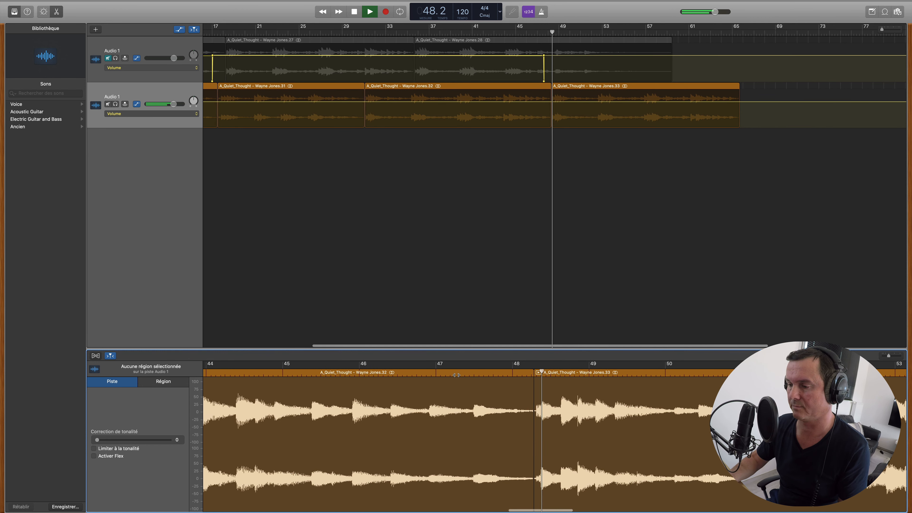
pyautogui.press('space')
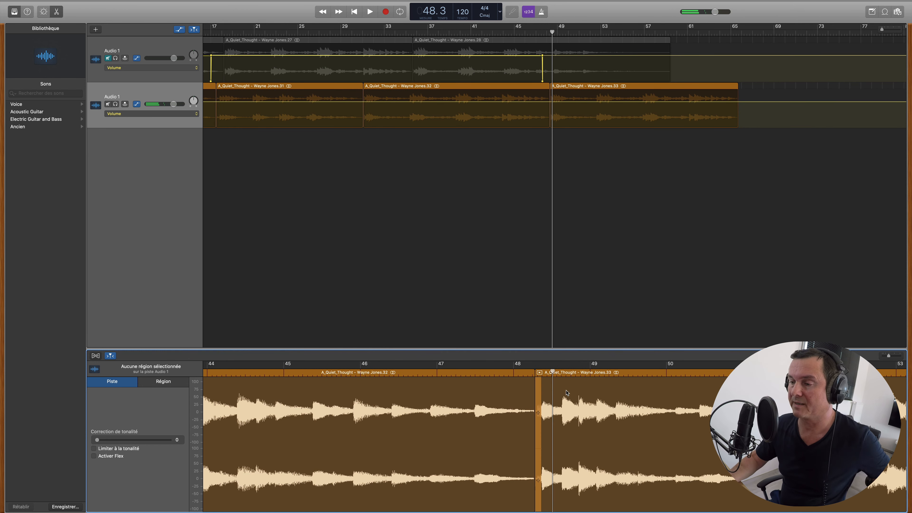
# Create a V-shaped volume automation dip down to the minimum on the second track, at the junction of the last two regions.
pyautogui.moveTo(883, 31); pyautogui.dragTo(894, 32)
pyautogui.hscroll(-10, 591, 157)
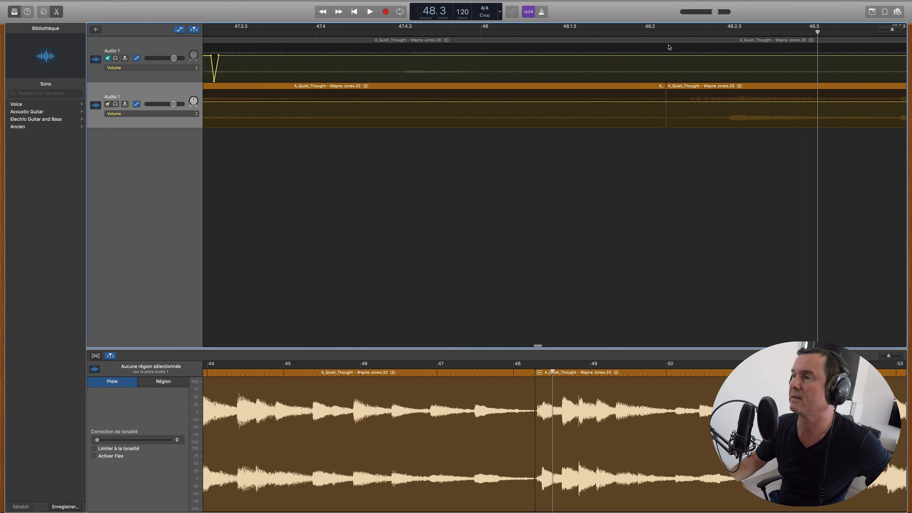
pyautogui.click(665, 34)
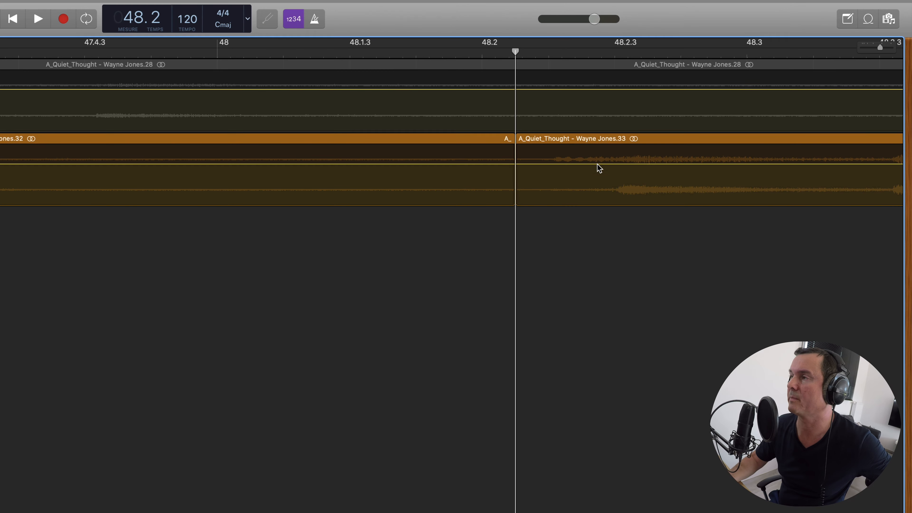
pyautogui.click(508, 164)
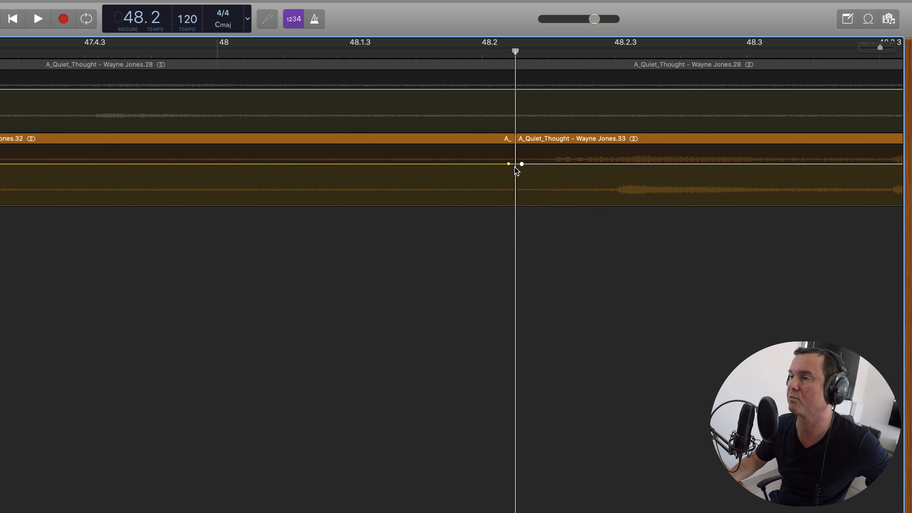
pyautogui.moveTo(514, 164); pyautogui.dragTo(514, 206)
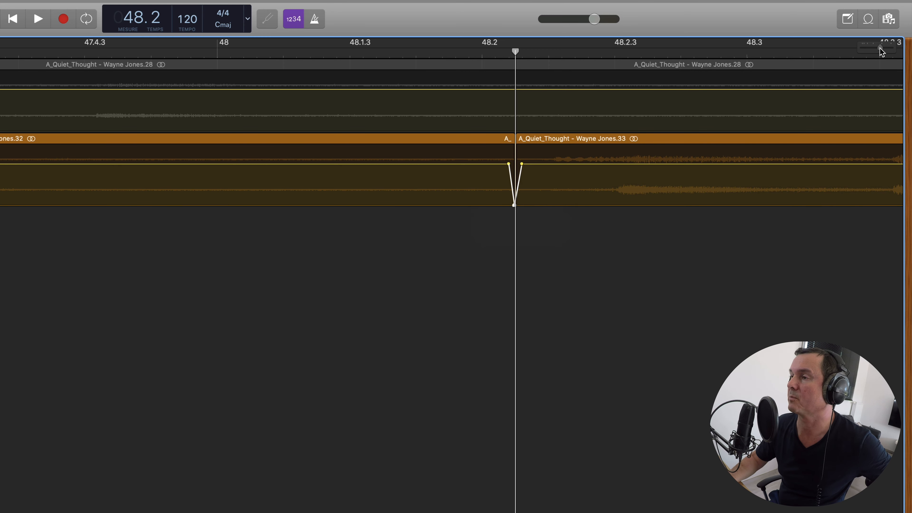
# Narrow the volume dip by aligning its lowest point with the region junction and moving both outer points close to it.
pyautogui.moveTo(879, 49); pyautogui.dragTo(884, 49)
pyautogui.hscroll(3, 712, 116)
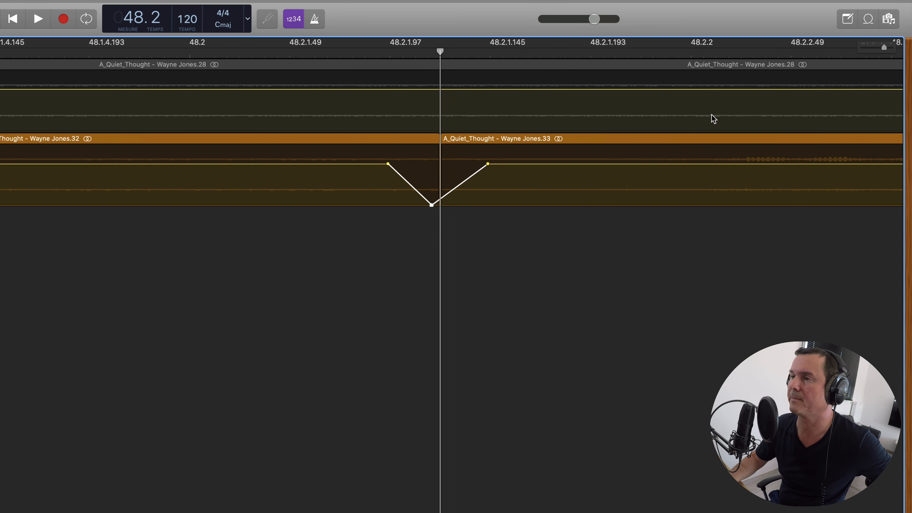
pyautogui.hscroll(-1, 486, 166)
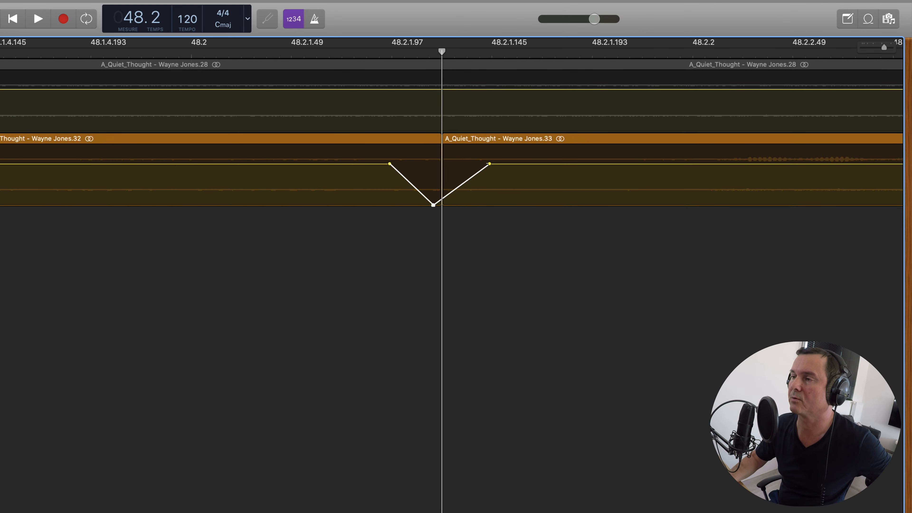
pyautogui.moveTo(489, 164); pyautogui.dragTo(453, 164)
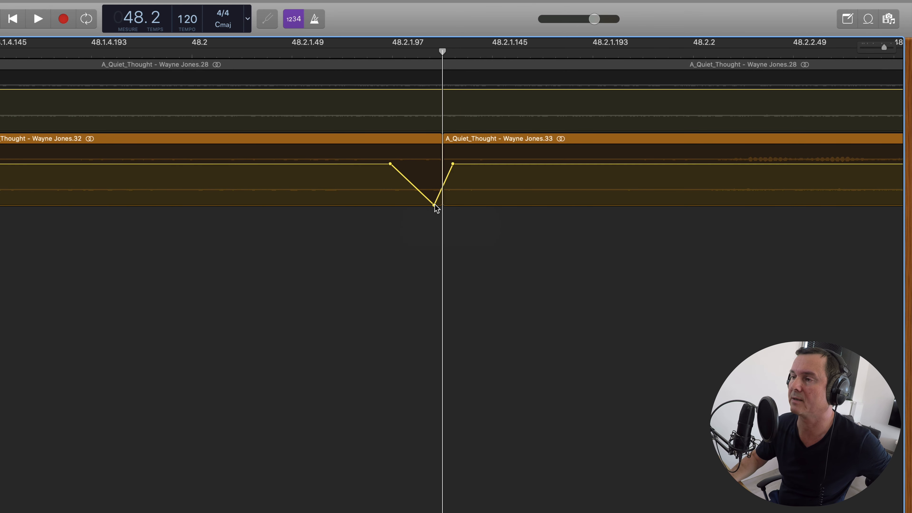
pyautogui.moveTo(435, 206); pyautogui.dragTo(442, 205)
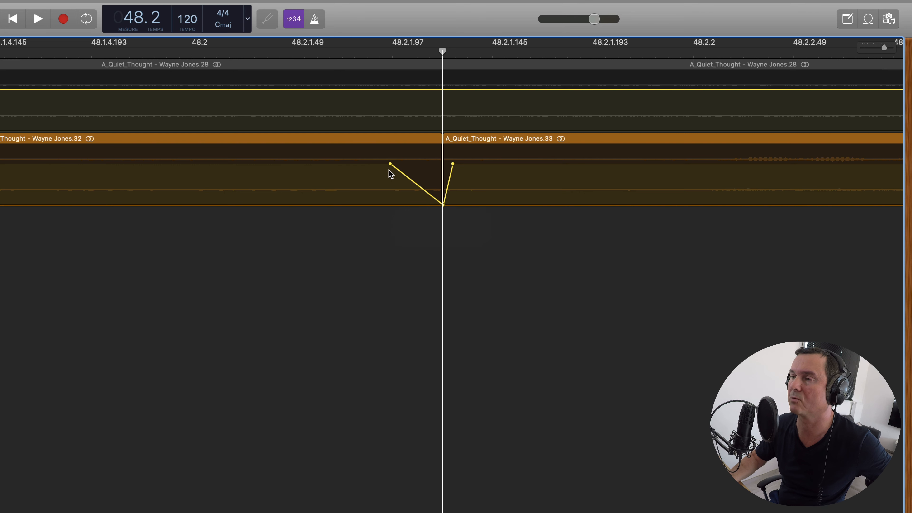
pyautogui.moveTo(390, 164); pyautogui.dragTo(437, 163)
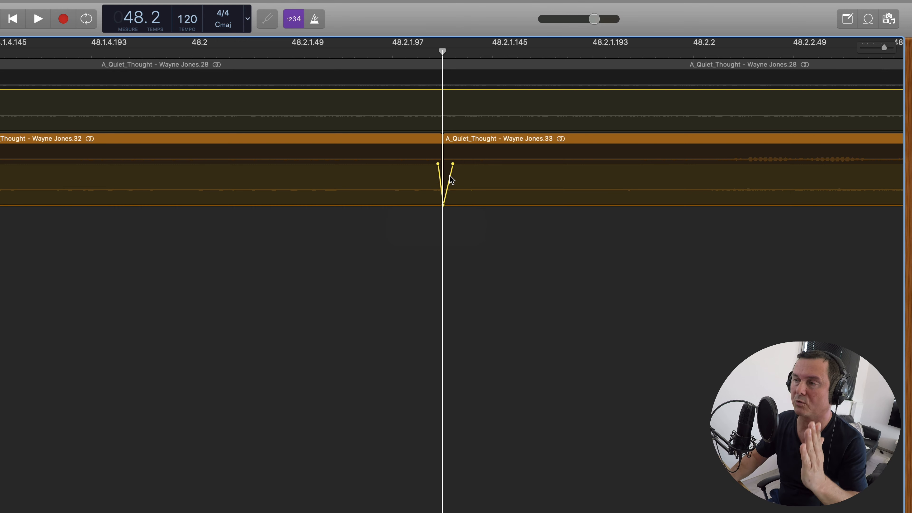
# Move the volume dip's end point closer to the bar 48 junction and listen to the transition several times from bar 47.
pyautogui.moveTo(452, 164); pyautogui.dragTo(446, 164)
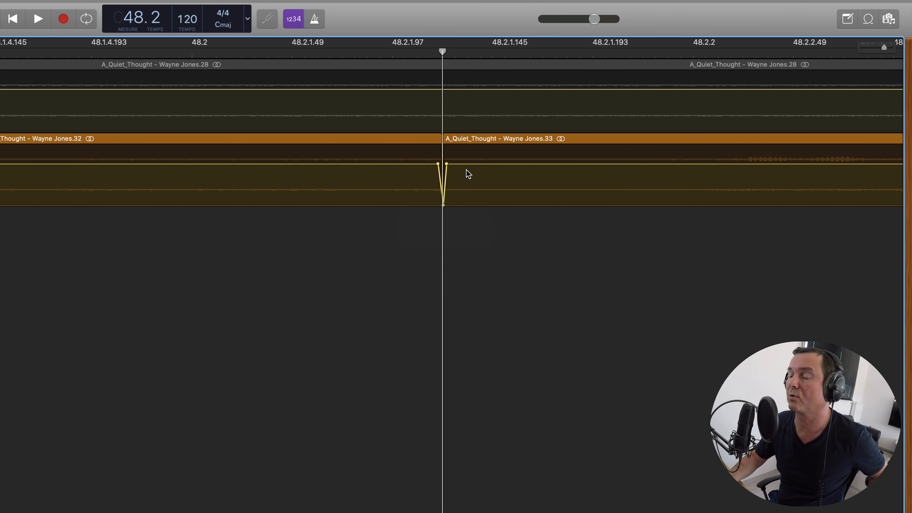
pyautogui.press('space')
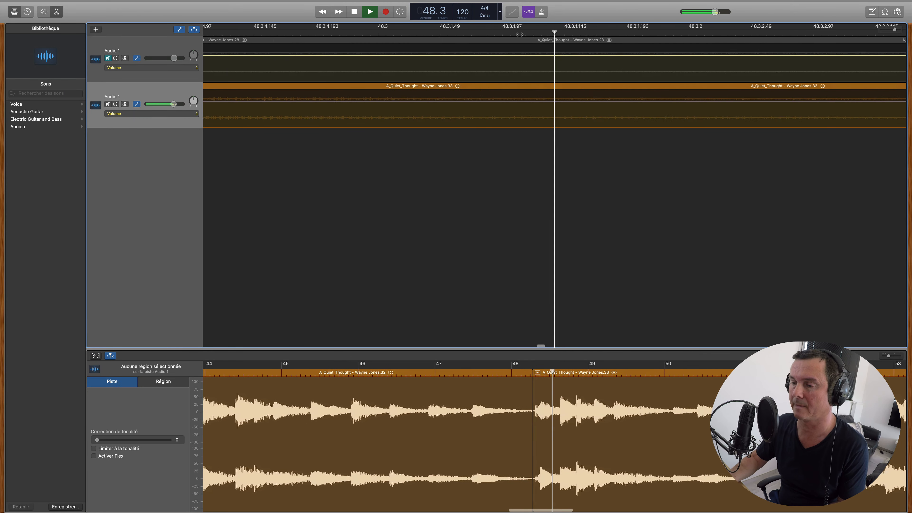
pyautogui.press('space')
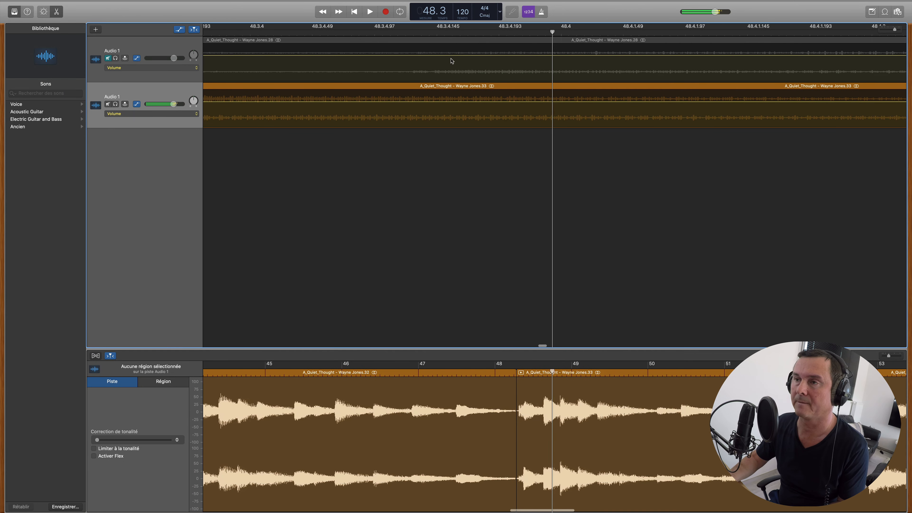
pyautogui.click(474, 373)
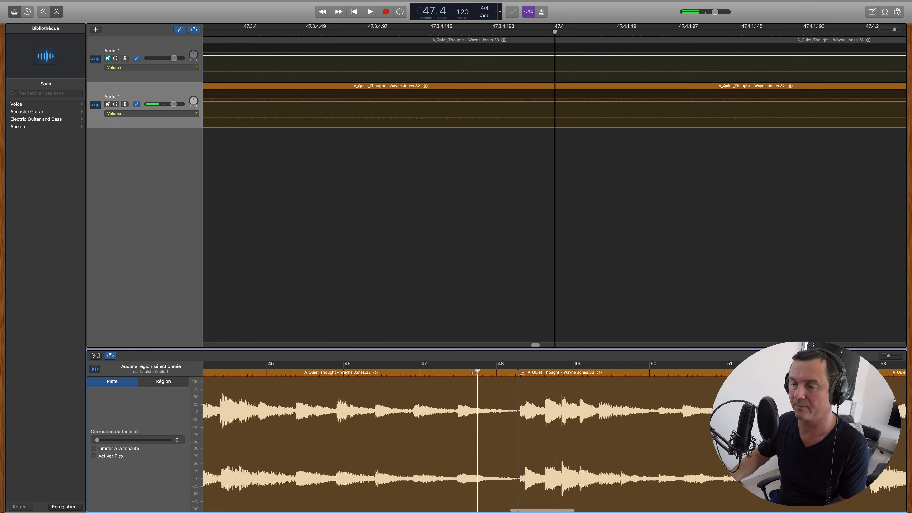
pyautogui.press('space')
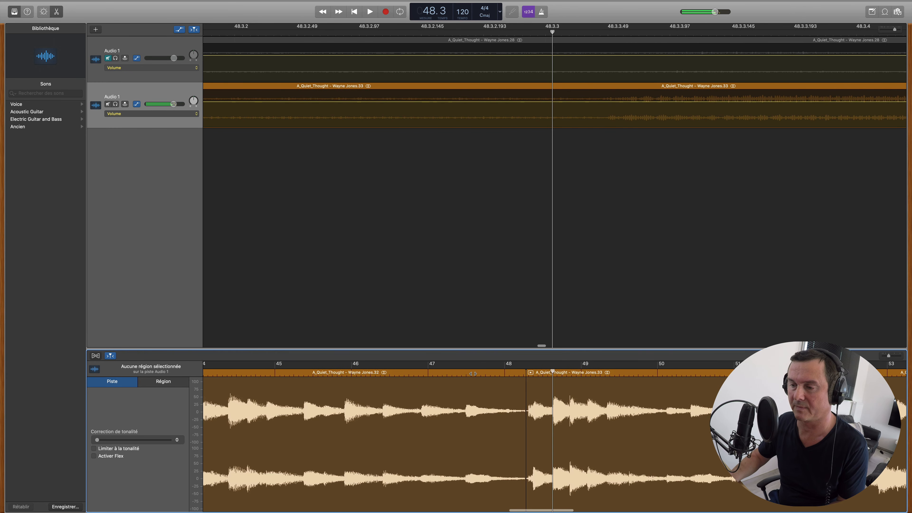
pyautogui.click(466, 374)
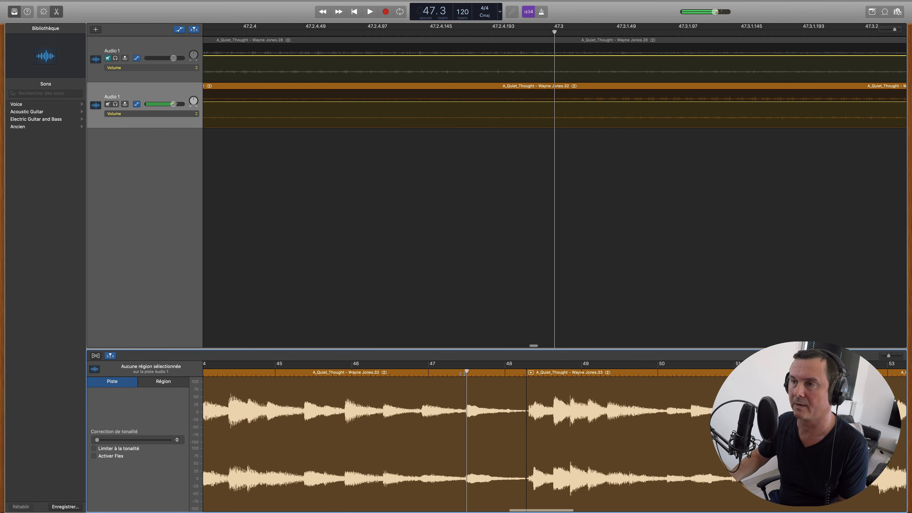
pyautogui.press('space')
# Place the playhead near the start of region 33, widen its volume dip slightly on both sides and listen to the transition.
pyautogui.click(562, 392)
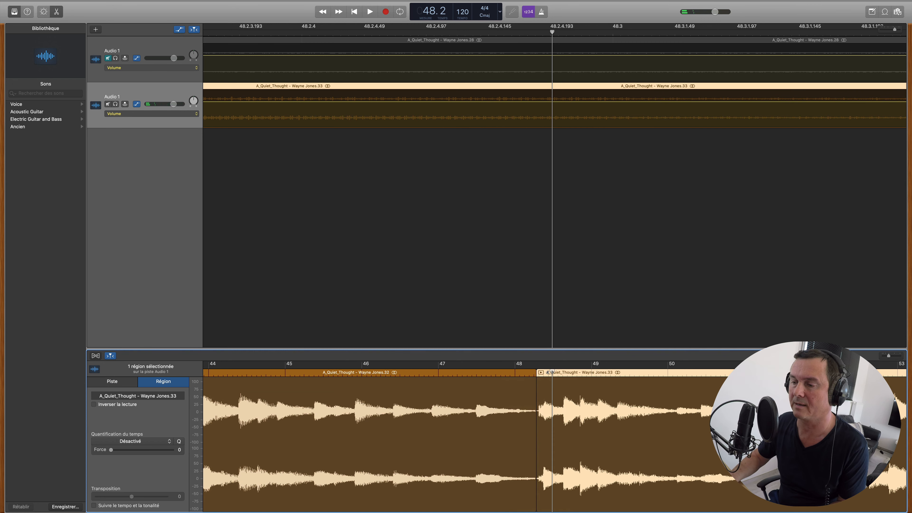
pyautogui.moveTo(549, 372); pyautogui.dragTo(538, 374)
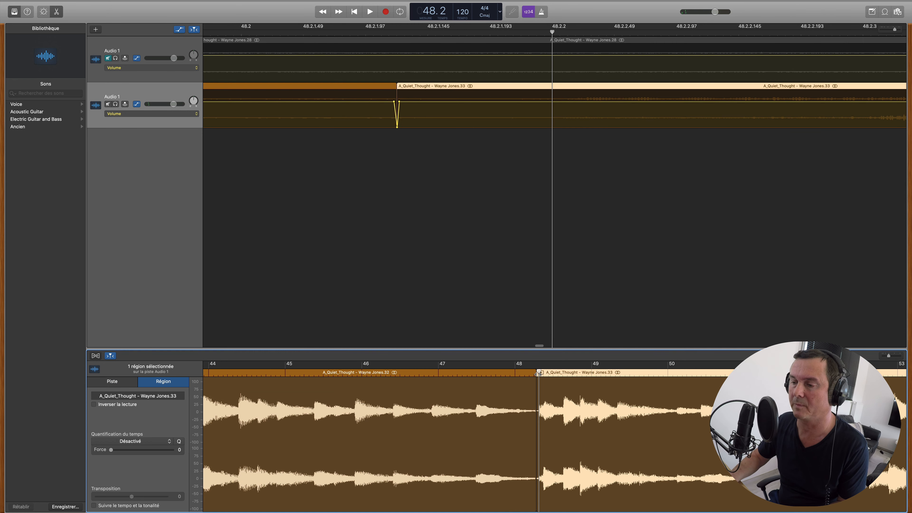
pyautogui.click(394, 101)
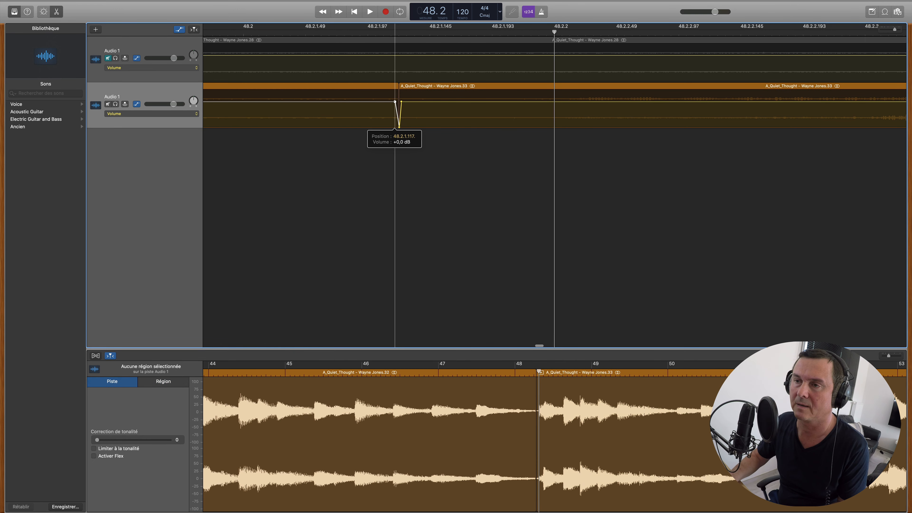
pyautogui.hscroll(-1, 395, 102)
pyautogui.moveTo(395, 102); pyautogui.dragTo(406, 102)
pyautogui.click(437, 370)
pyautogui.press('space')
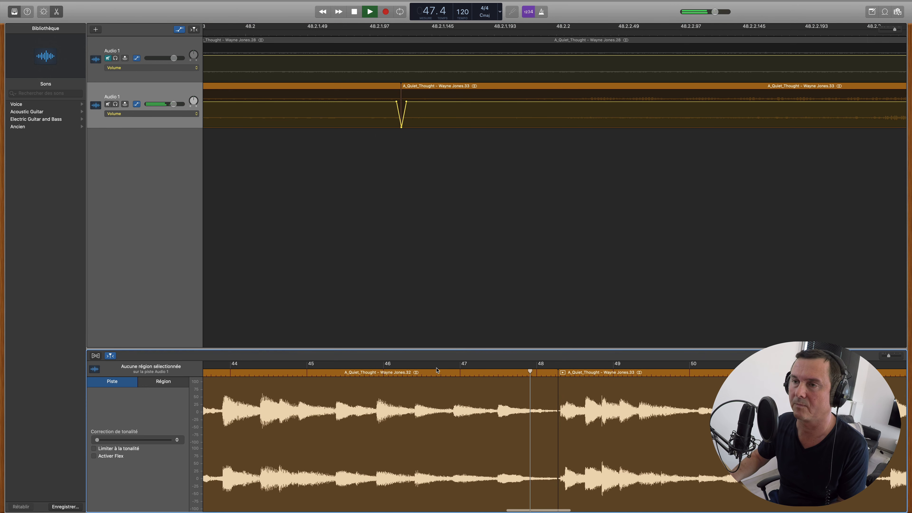
pyautogui.press('space')
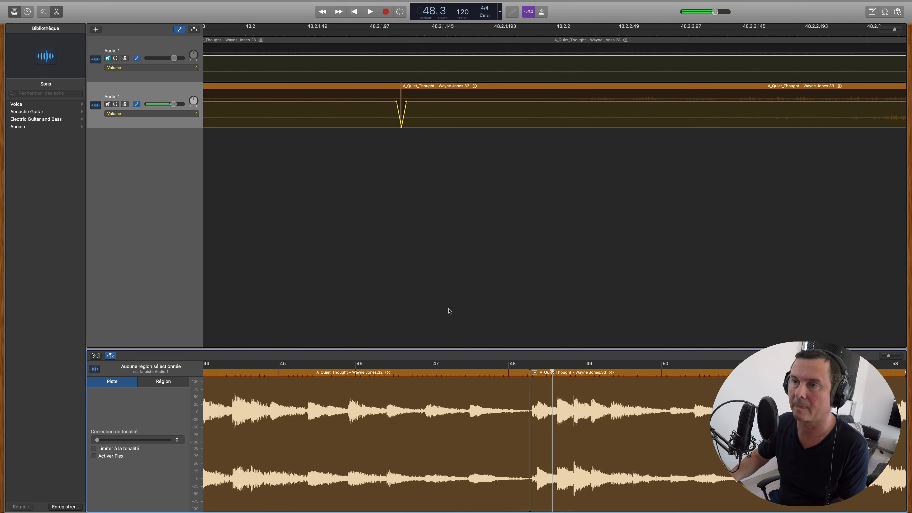
# Spread the dip's outer points further, with the first at about 48.2.1.115, and replay the transition from around bar 47.
pyautogui.hscroll(1, 396, 109)
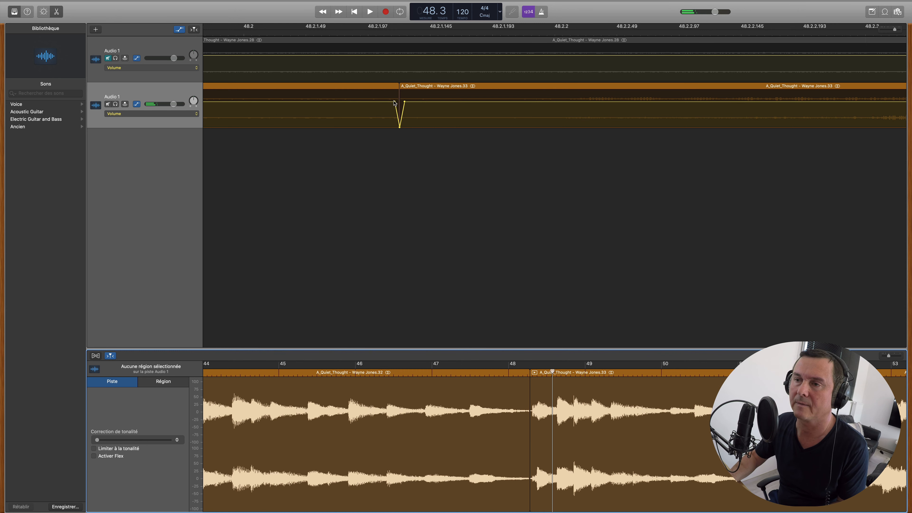
pyautogui.moveTo(394, 102); pyautogui.dragTo(399, 128)
pyautogui.click(430, 370)
pyautogui.press('space')
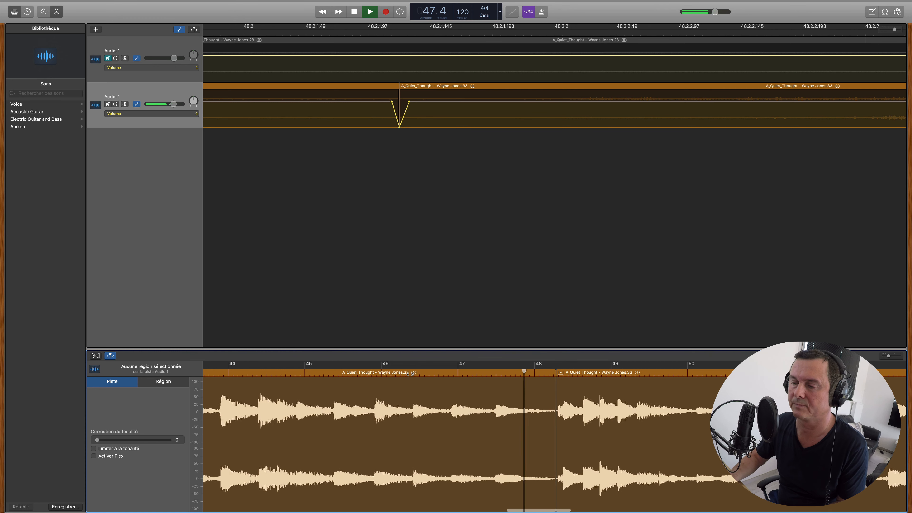
pyautogui.press('space')
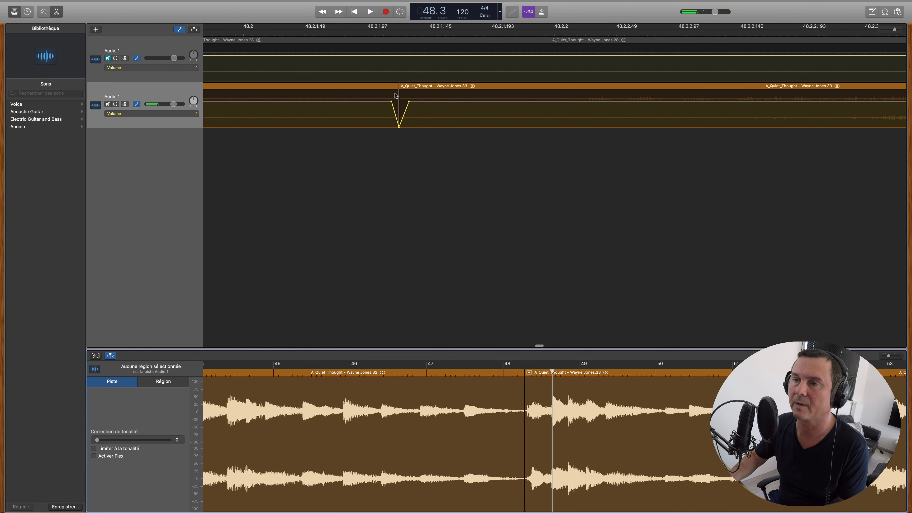
# Move both outer points of the bar 48 volume dip farther from the junction and listen to the softened transition.
pyautogui.click(391, 102)
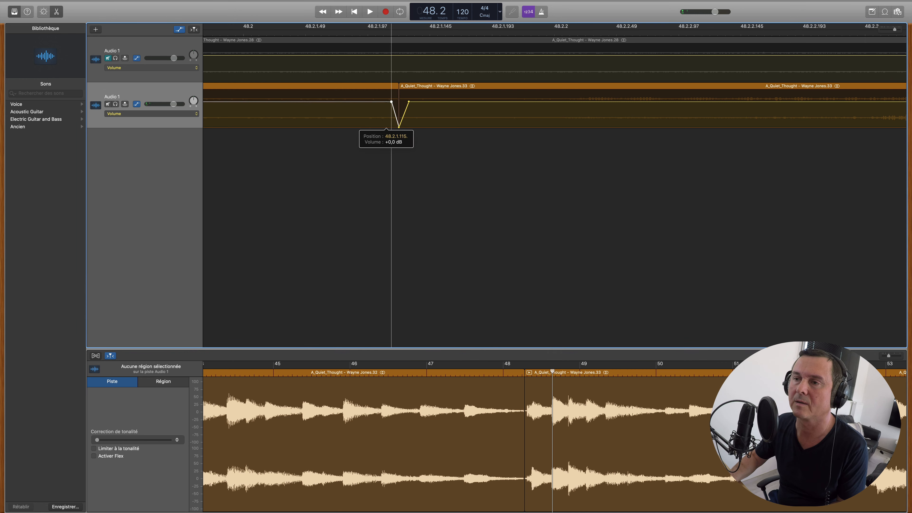
pyautogui.moveTo(390, 103); pyautogui.dragTo(415, 103)
pyautogui.doubleClick(397, 374)
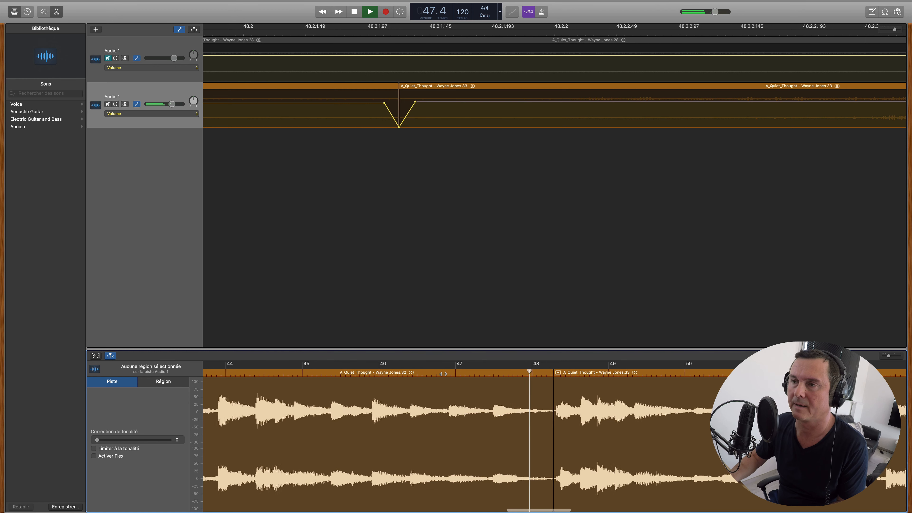
pyautogui.press('space')
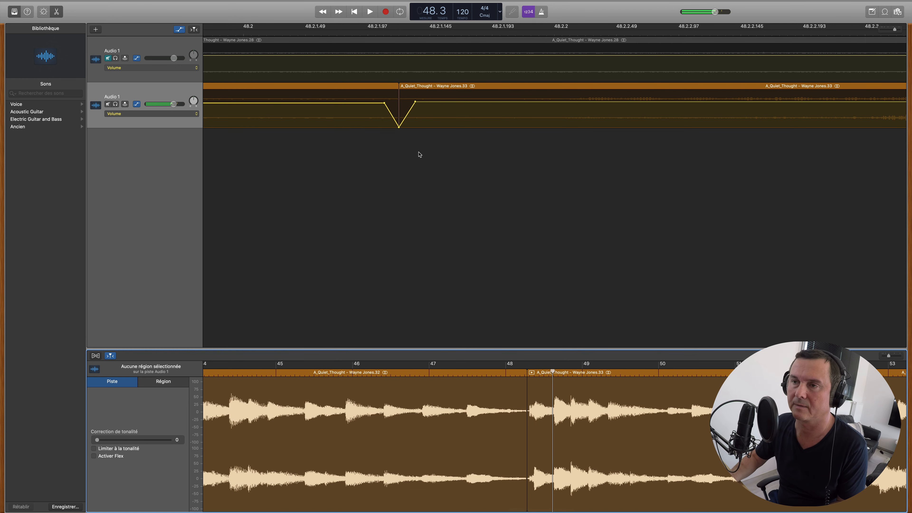
# Extend the volume dip's outer points outward, ending it at 48.2.1.138 at 0 dB, and listen to the junction.
pyautogui.moveTo(384, 105); pyautogui.dragTo(422, 102)
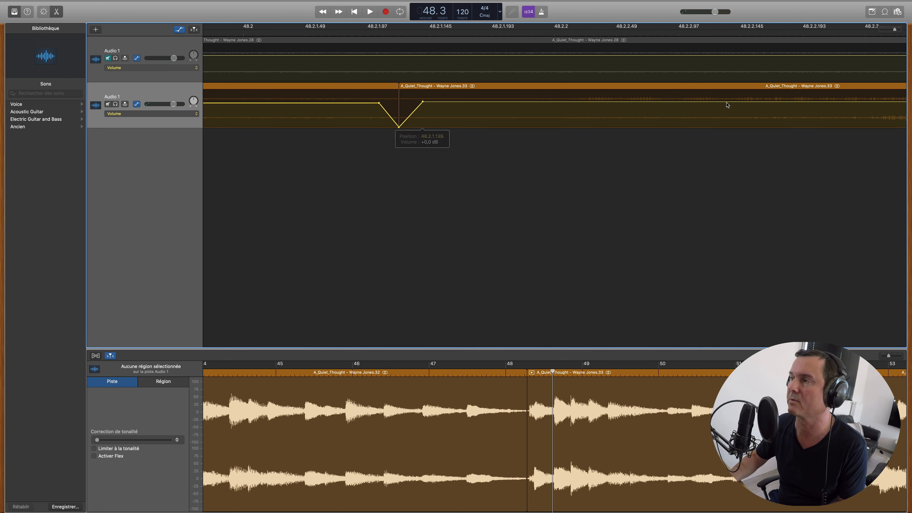
pyautogui.click(400, 365)
pyautogui.press('space')
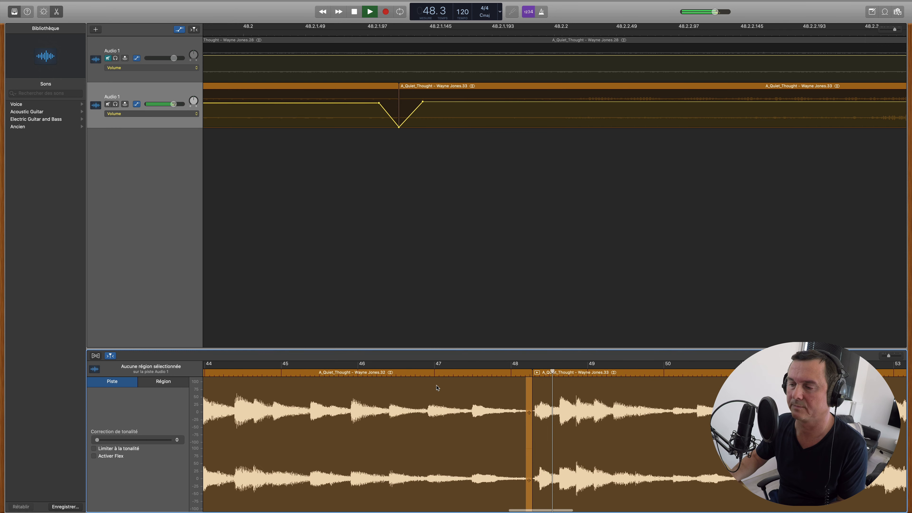
pyautogui.click(458, 373)
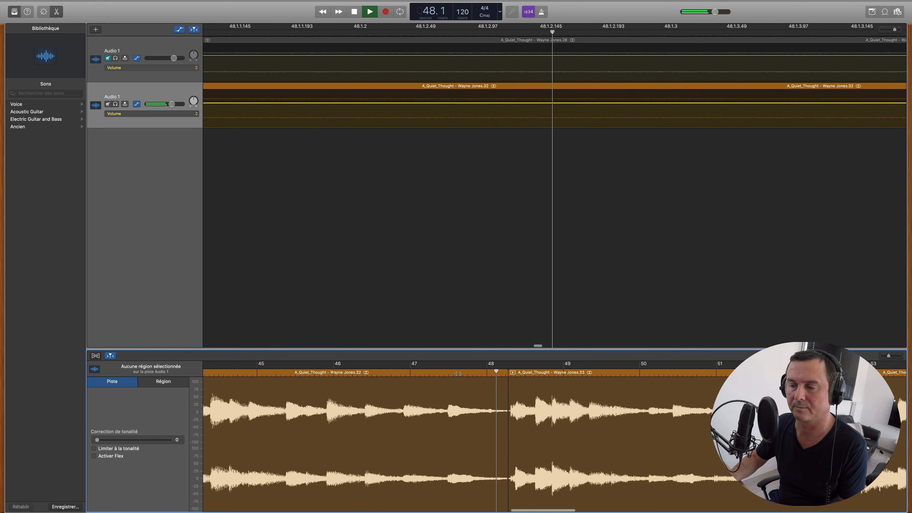
pyautogui.press('space')
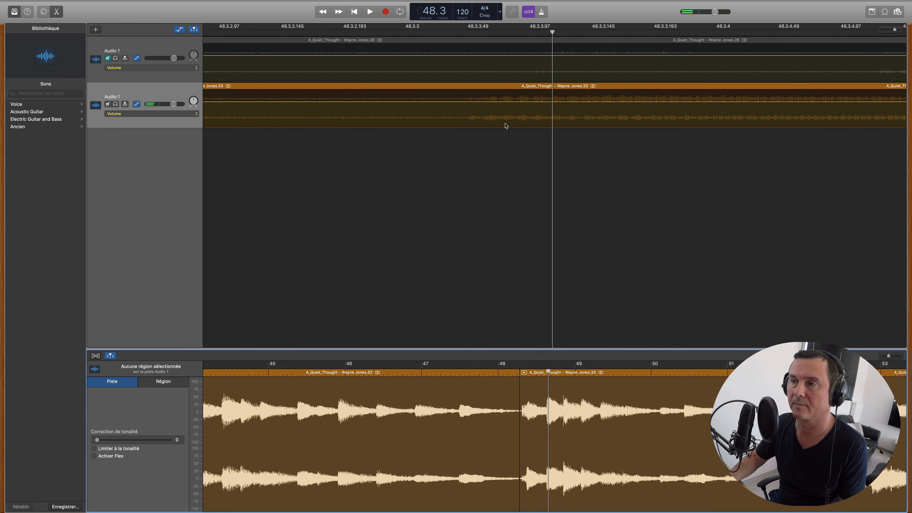
# Widen the volume dip a little more on both sides, ending it at 48.2.1.141 at 0 dB, and check the playback.
pyautogui.hscroll(-5, 486, 107)
pyautogui.hscroll(-8, 492, 105)
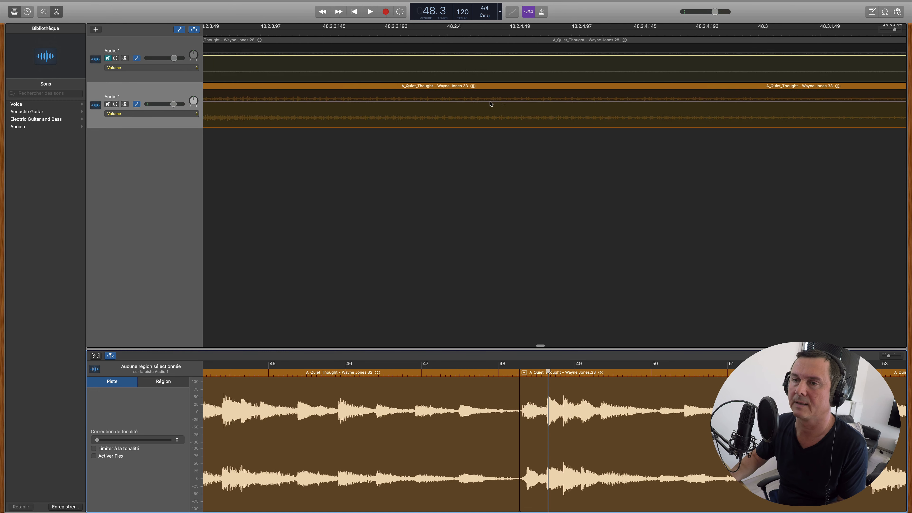
pyautogui.hscroll(-3, 488, 104)
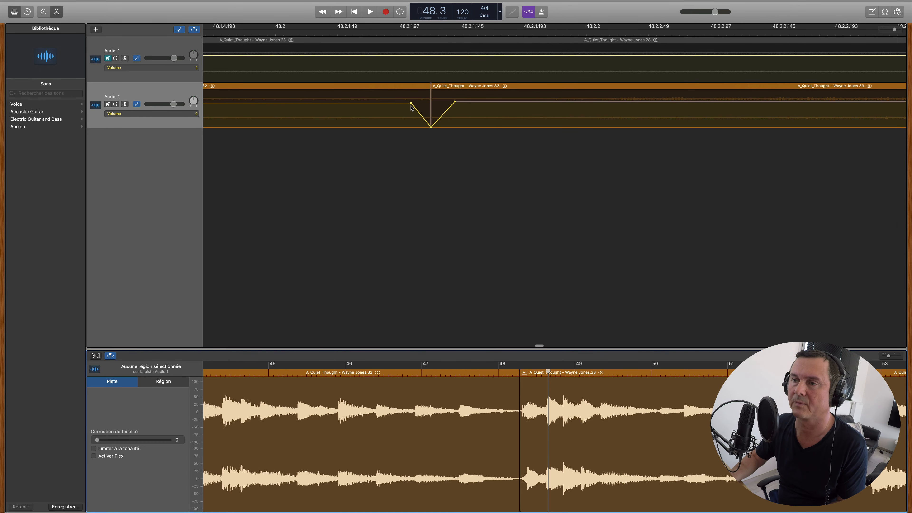
pyautogui.moveTo(411, 104); pyautogui.dragTo(458, 101)
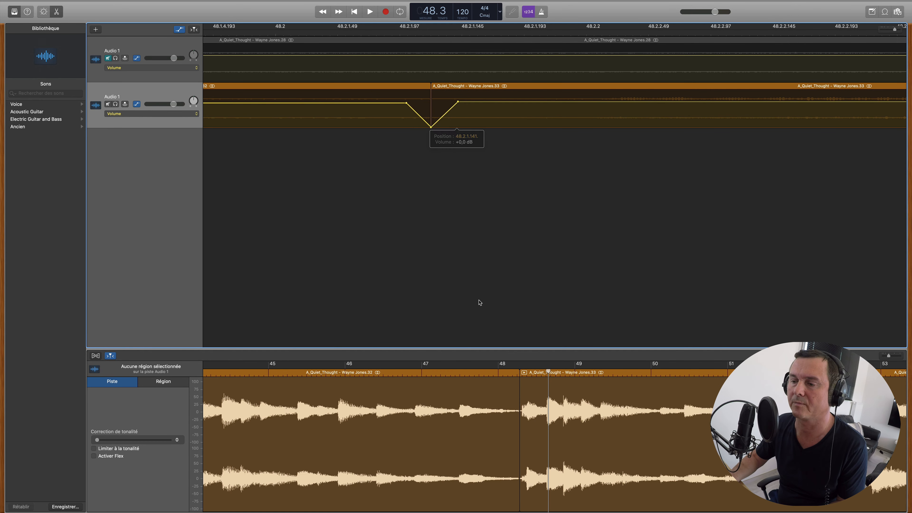
pyautogui.press('space')
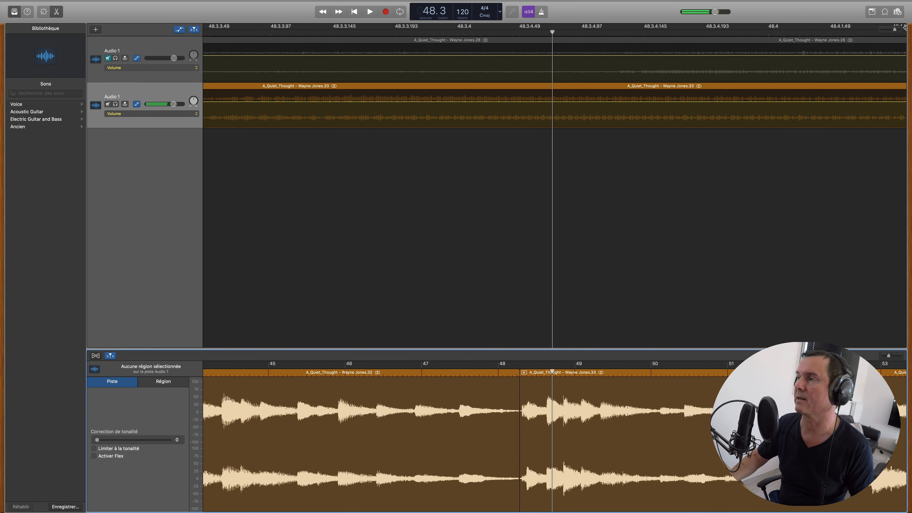
# Raise the second track's volume line before the dip to match the level after it, and select all the dip's automation points.
pyautogui.moveTo(894, 29); pyautogui.dragTo(890, 32)
pyautogui.hscroll(-8, 657, 171)
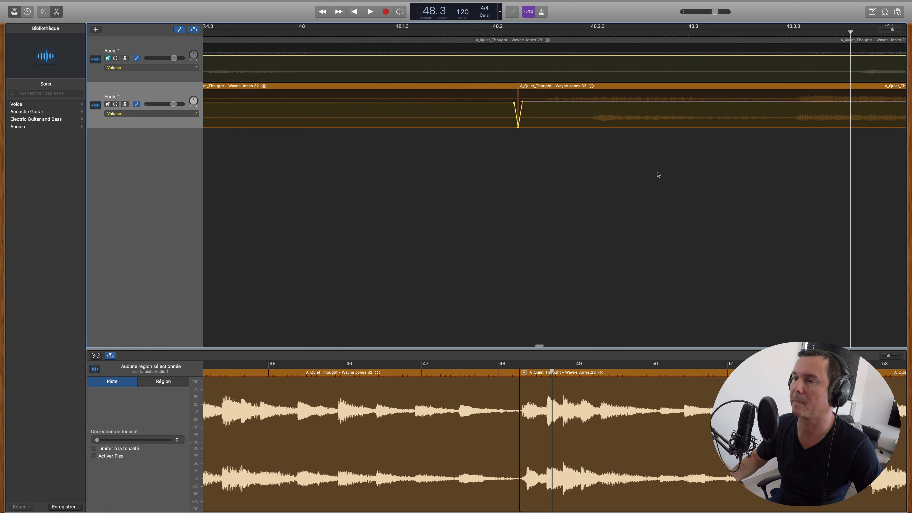
pyautogui.click(509, 105)
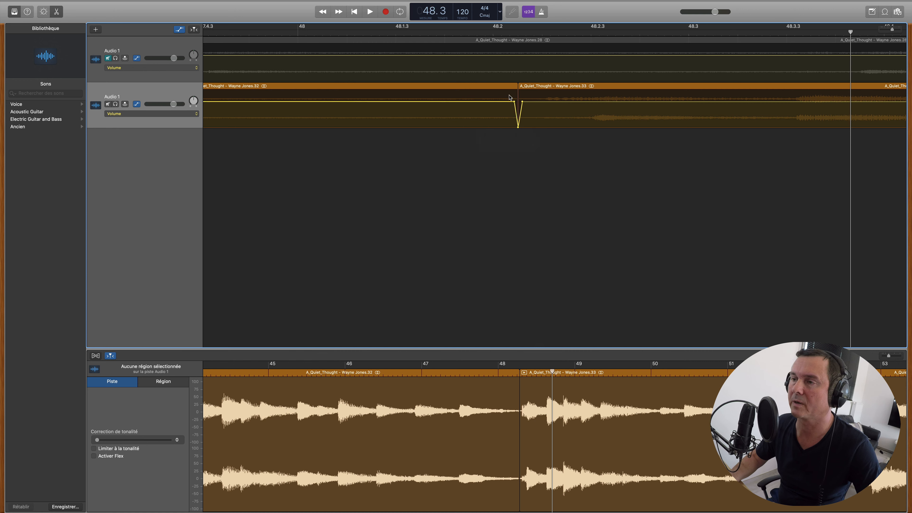
pyautogui.moveTo(512, 109); pyautogui.dragTo(529, 128)
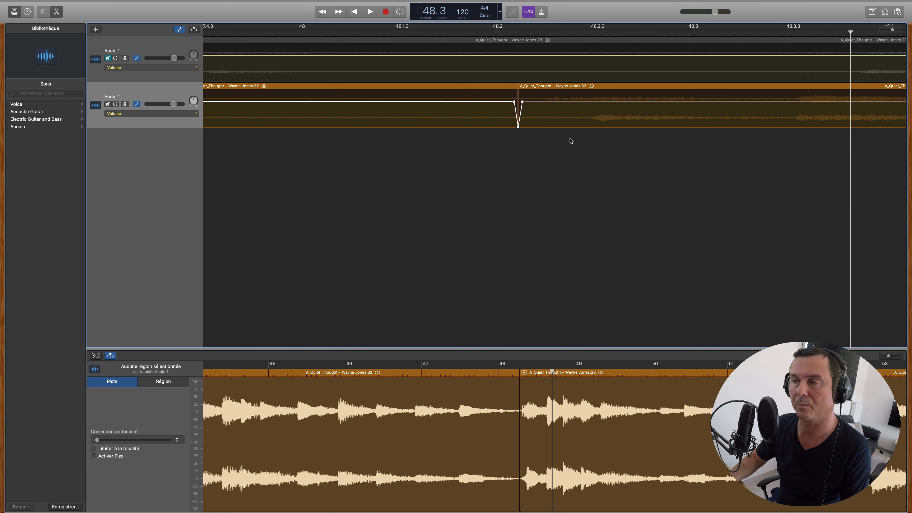
# Undo the accidental lowering of the second track's volume line and place the playhead on the region junction at bar 31.
pyautogui.hscroll(5, 571, 141)
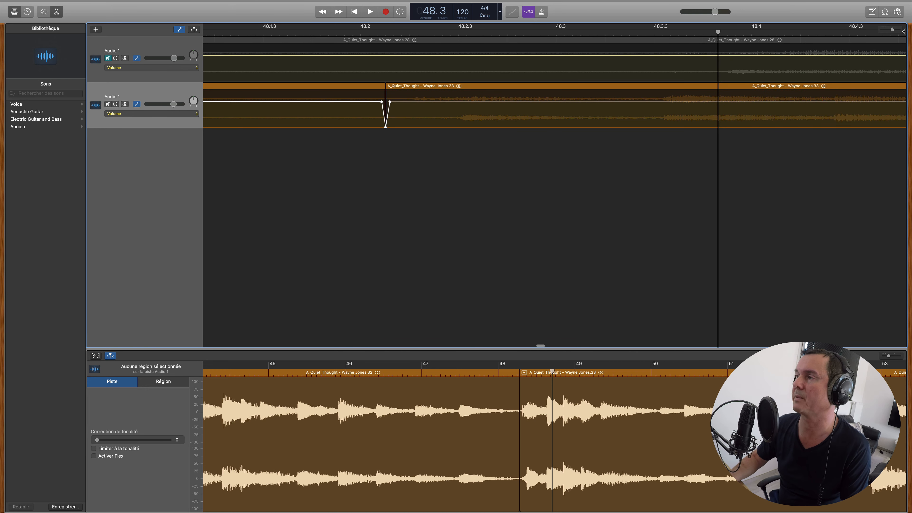
pyautogui.press('super+Left')
pyautogui.press('super+Left')
pyautogui.press('super+Left')
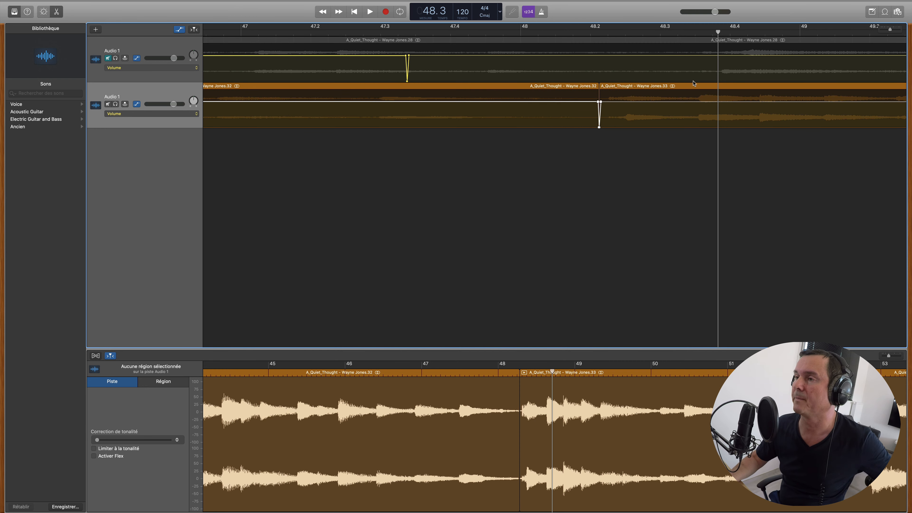
pyautogui.hscroll(-10, 606, 116)
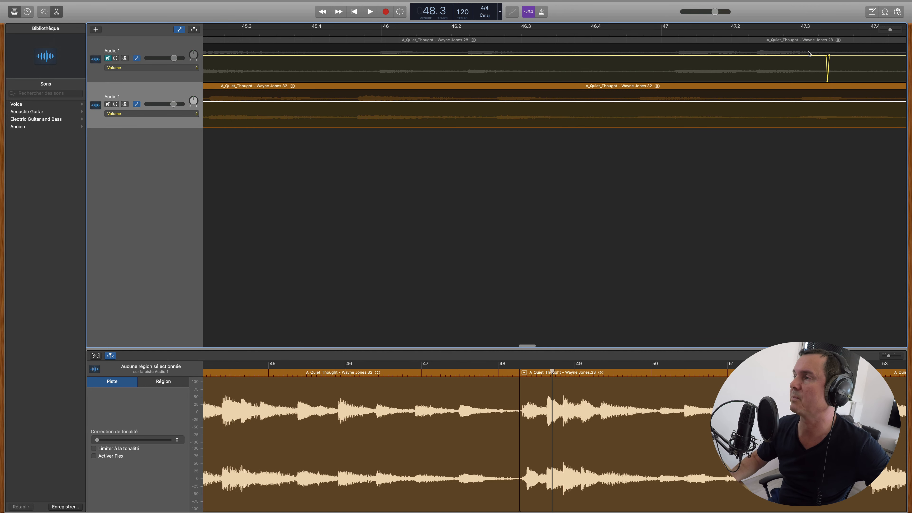
pyautogui.moveTo(888, 30); pyautogui.dragTo(878, 33)
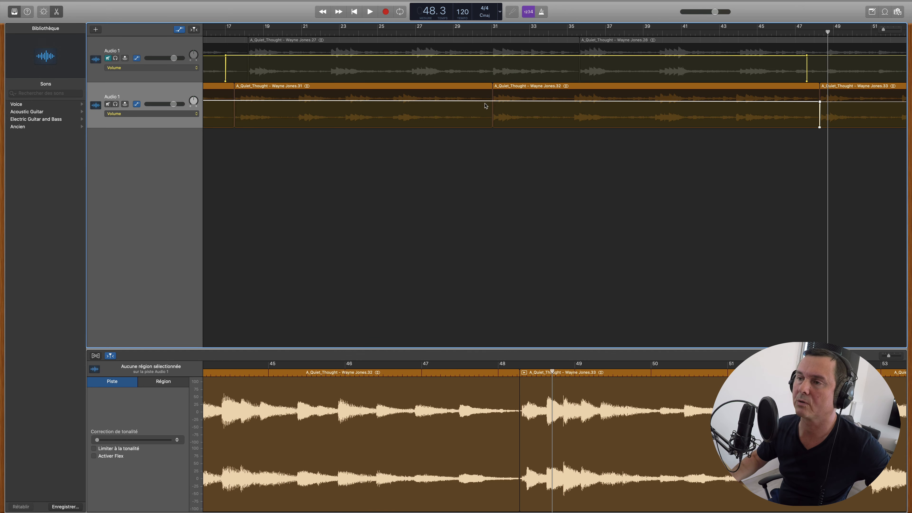
pyautogui.moveTo(490, 100); pyautogui.dragTo(492, 109)
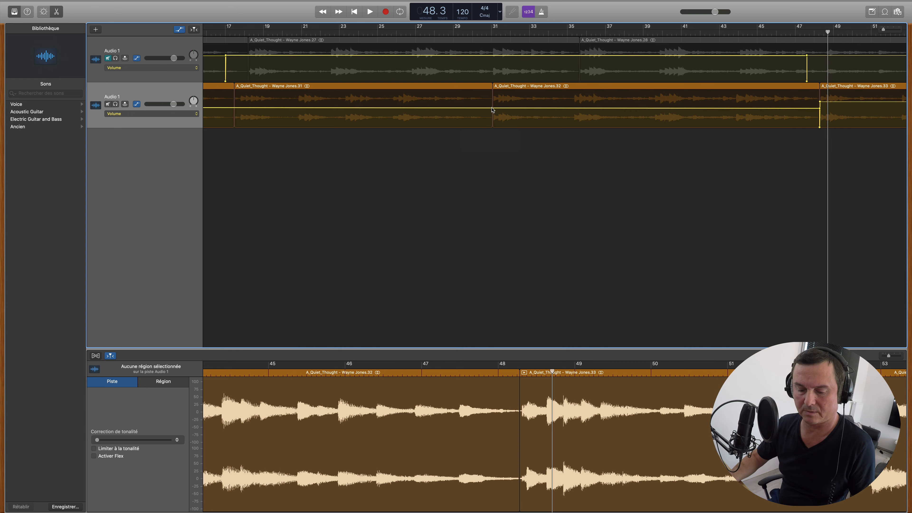
pyautogui.press('super+z')
pyautogui.click(492, 34)
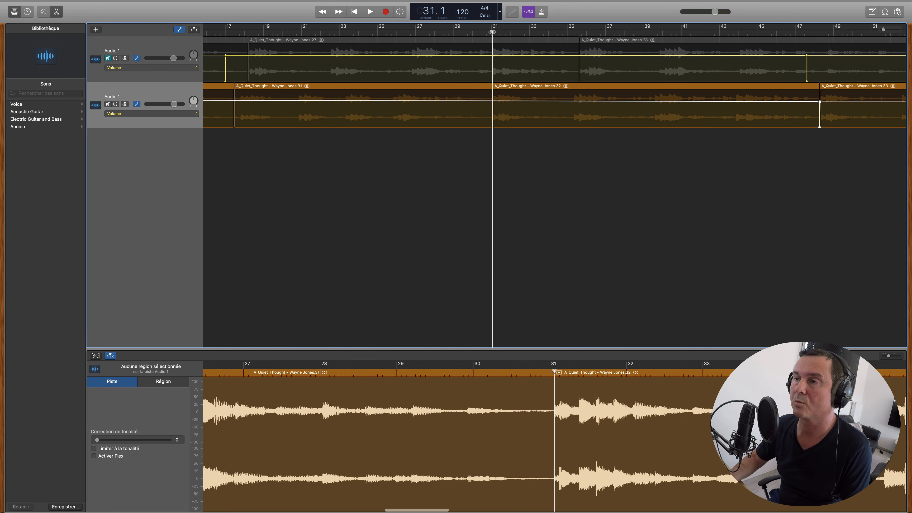
pyautogui.hscroll(1, 487, 103)
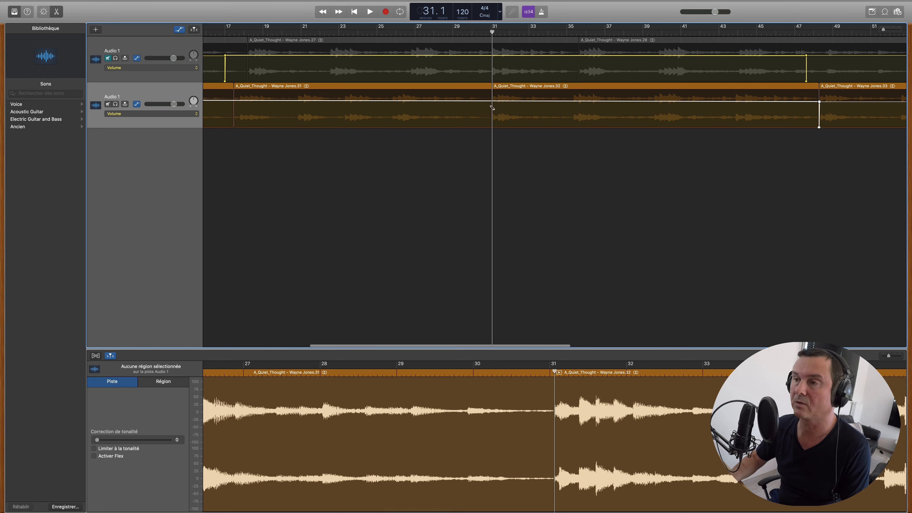
# Paste the copied volume dip at the bar 31 junction on the second track and shift it so its lowest point sits on the junction.
pyautogui.click(491, 106)
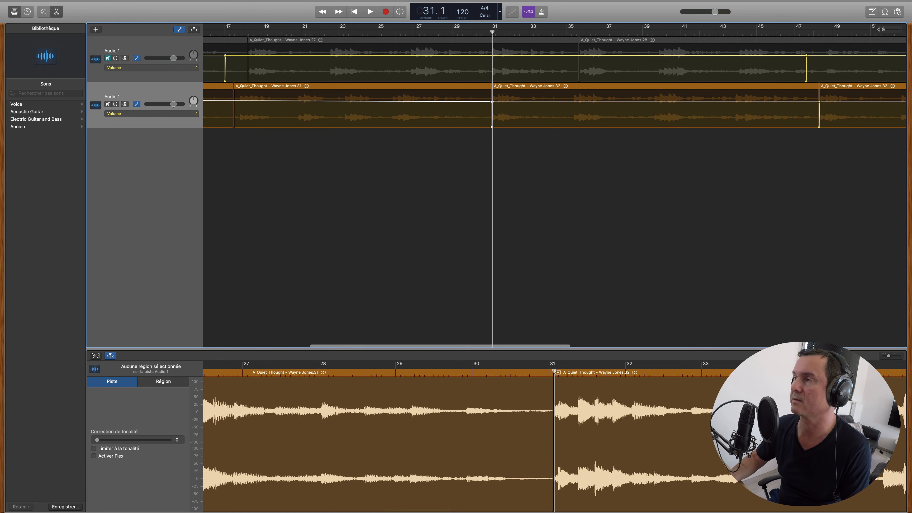
pyautogui.moveTo(882, 30); pyautogui.dragTo(893, 30)
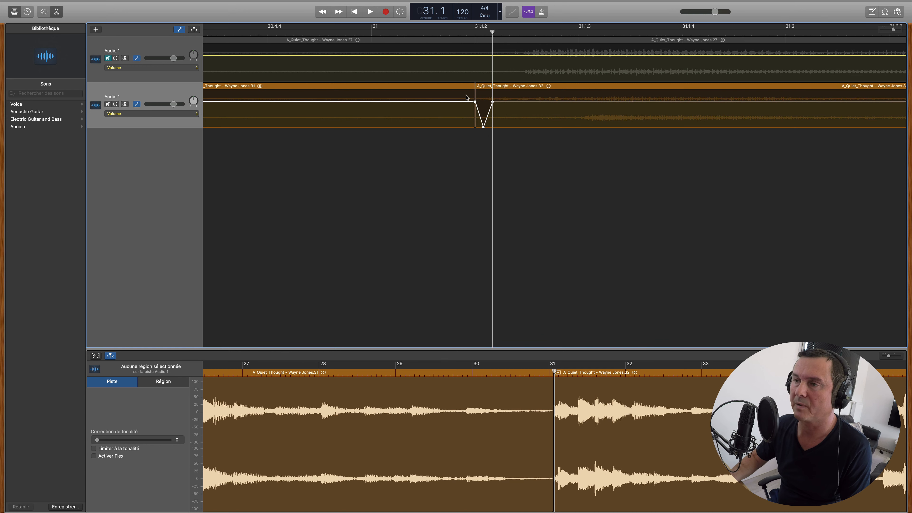
pyautogui.moveTo(465, 95); pyautogui.dragTo(468, 115)
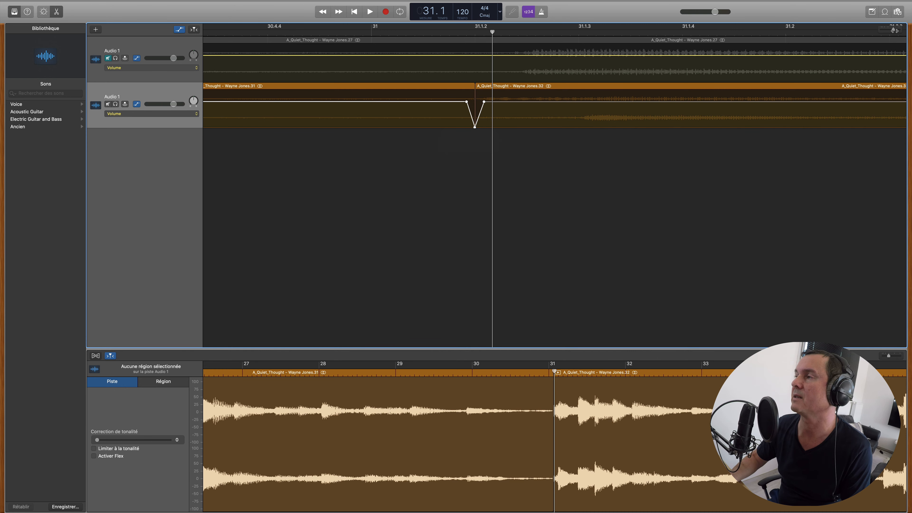
pyautogui.moveTo(894, 31); pyautogui.dragTo(876, 35)
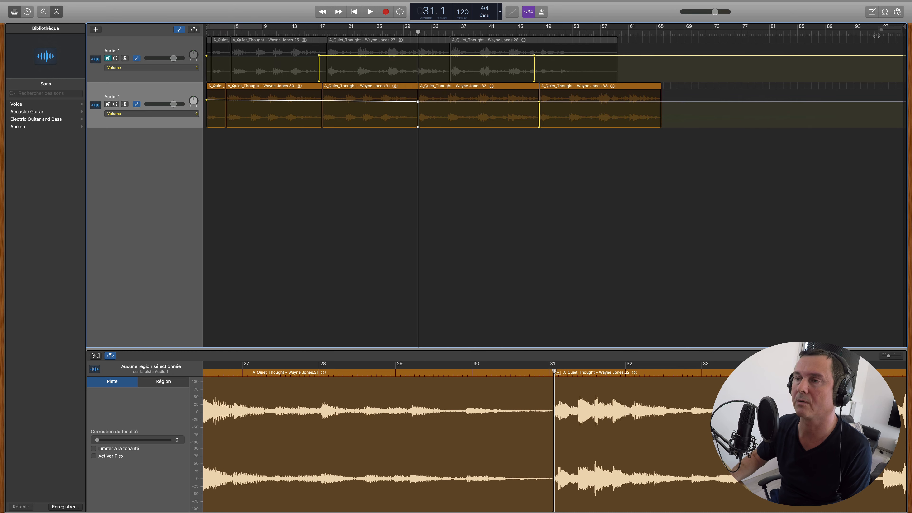
pyautogui.click(671, 188)
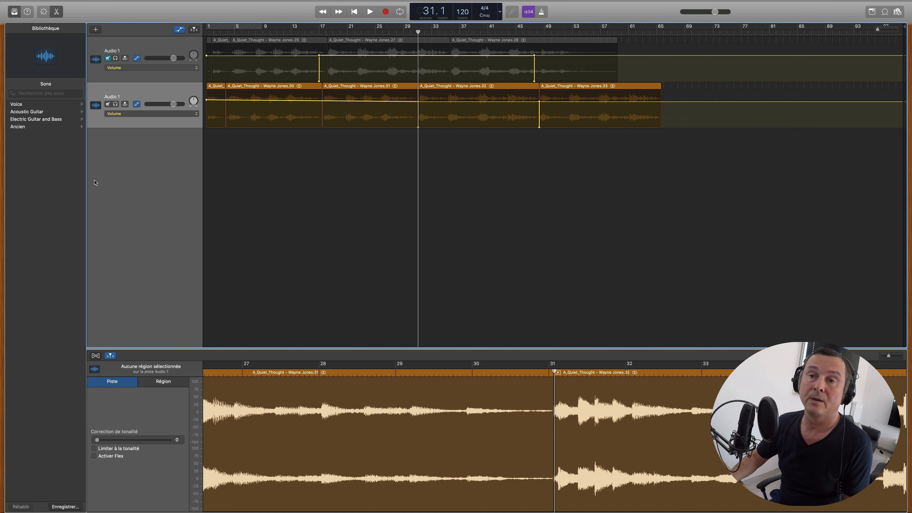
# With track automation hidden, delete the original upper track and all its regions, and return the playhead to the start.
pyautogui.click(179, 30)
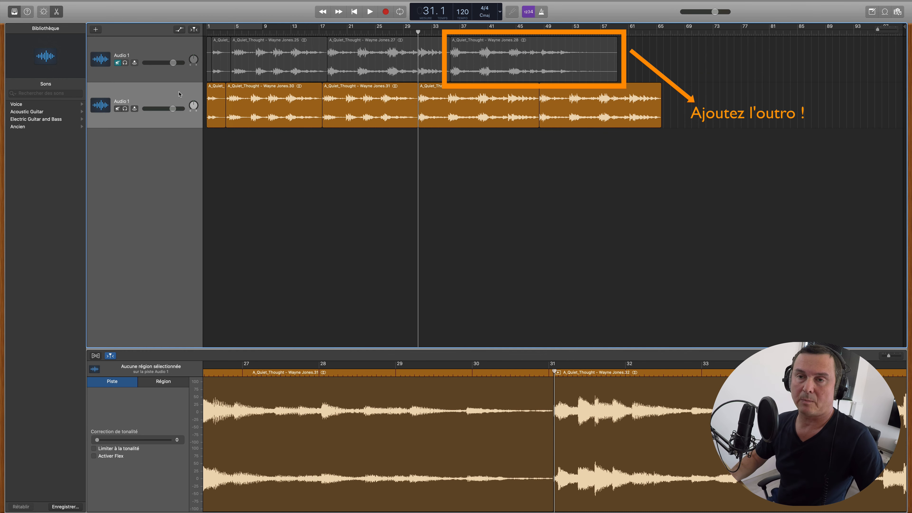
pyautogui.click(179, 50)
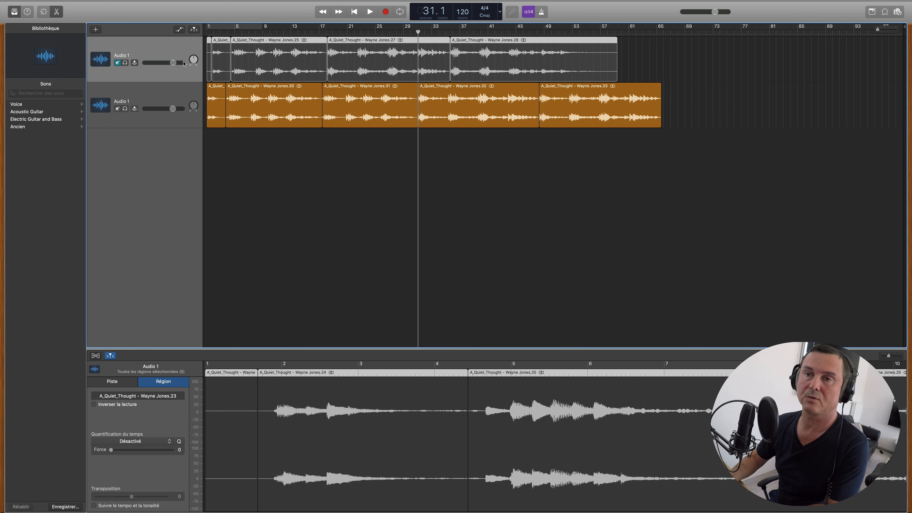
pyautogui.press('Delete')
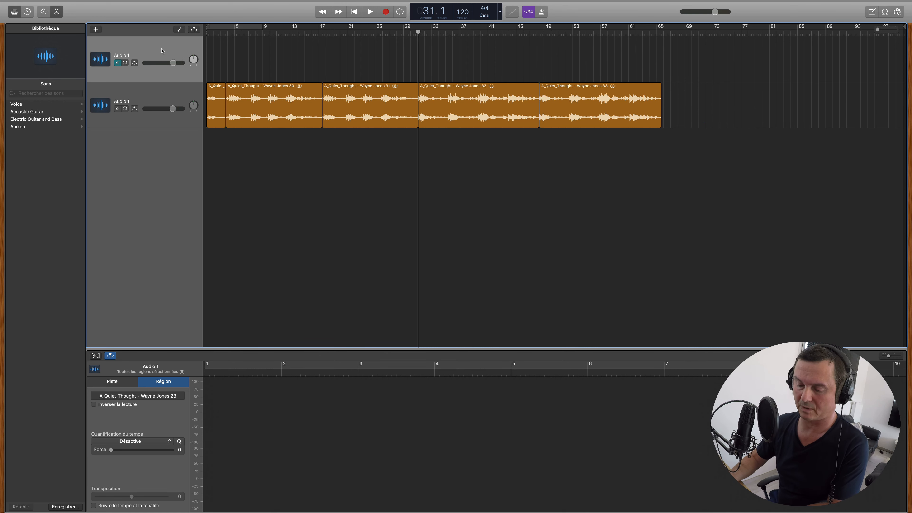
pyautogui.press('super+BackSpace')
pyautogui.press('Return')
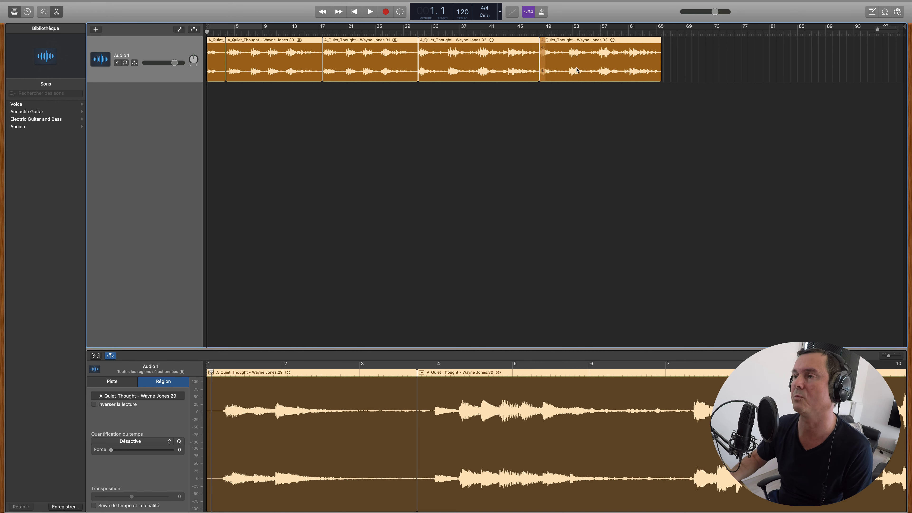
# Open the song's export to disk and check the AAC quality options, keeping Haute qualité (192 kbit/s).
pyautogui.click(64, 4)
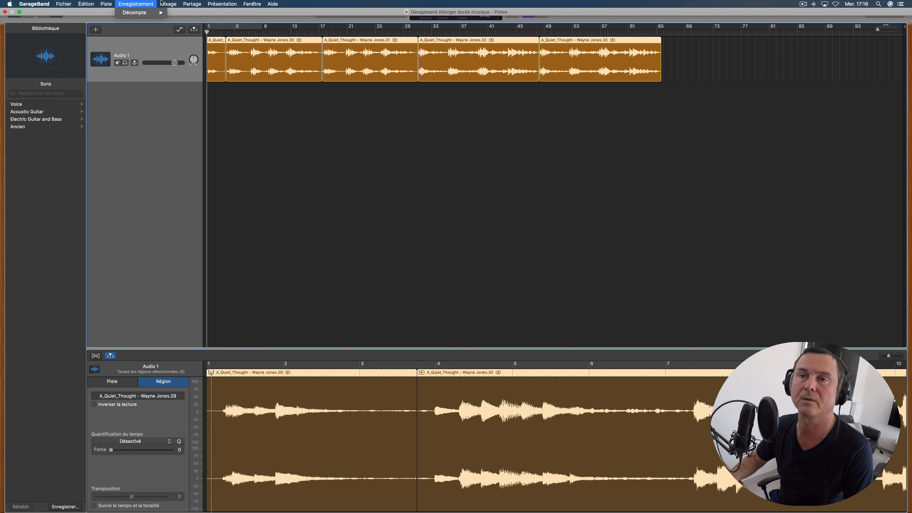
pyautogui.moveTo(192, 4)
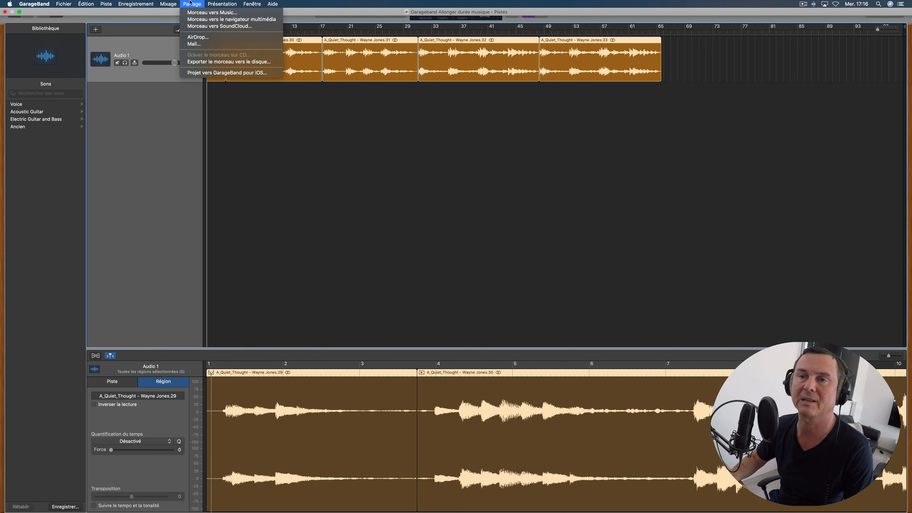
pyautogui.click(231, 63)
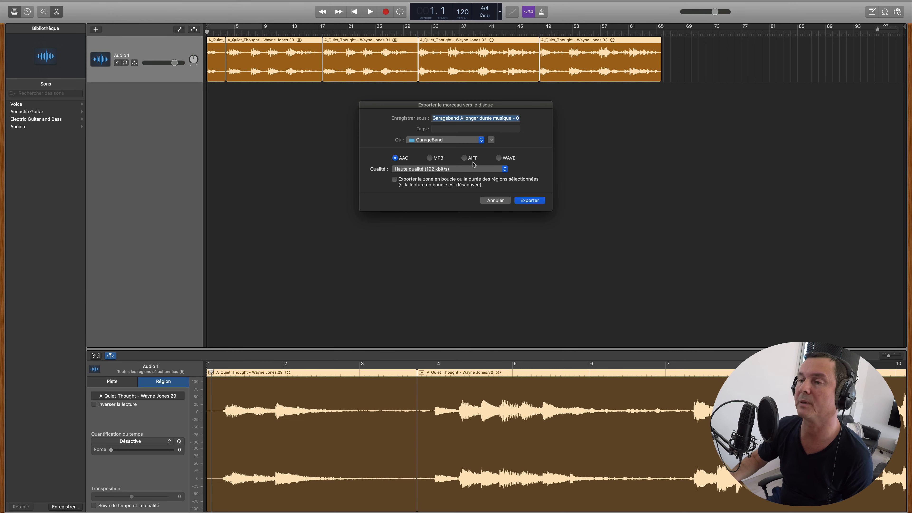
pyautogui.click(430, 168)
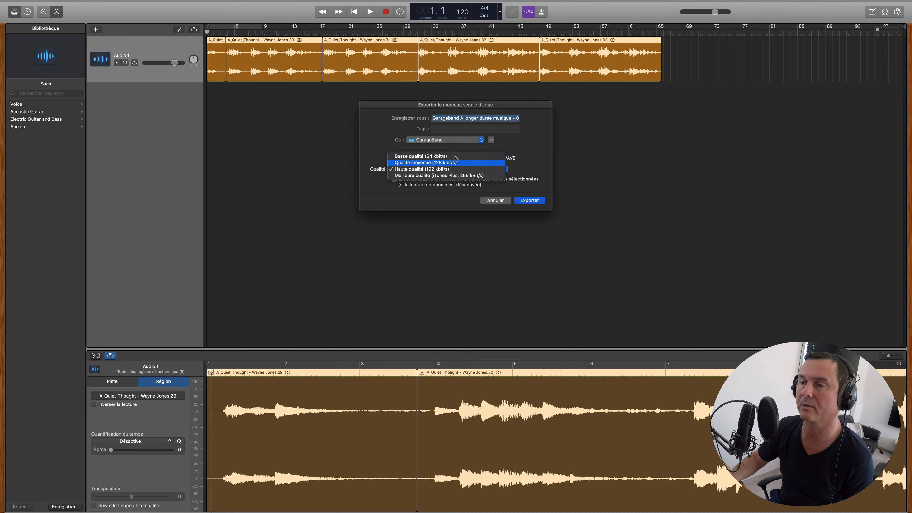
pyautogui.click(533, 166)
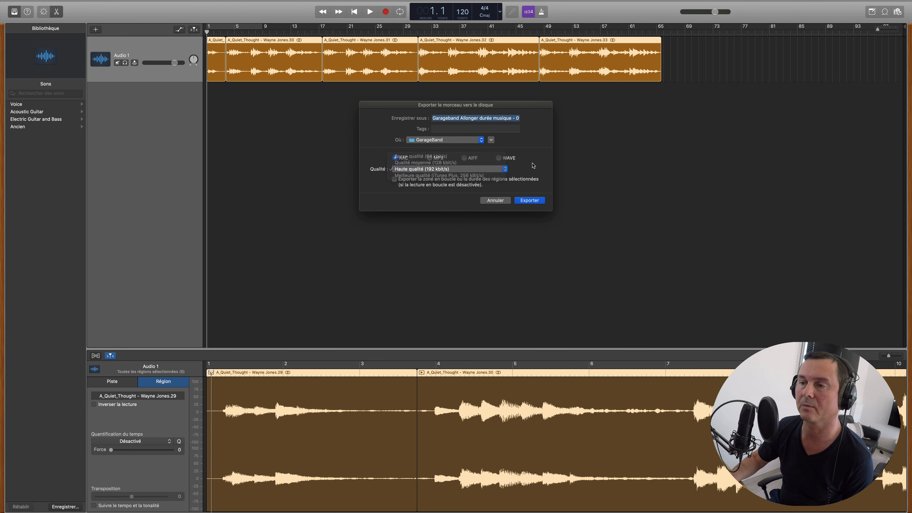